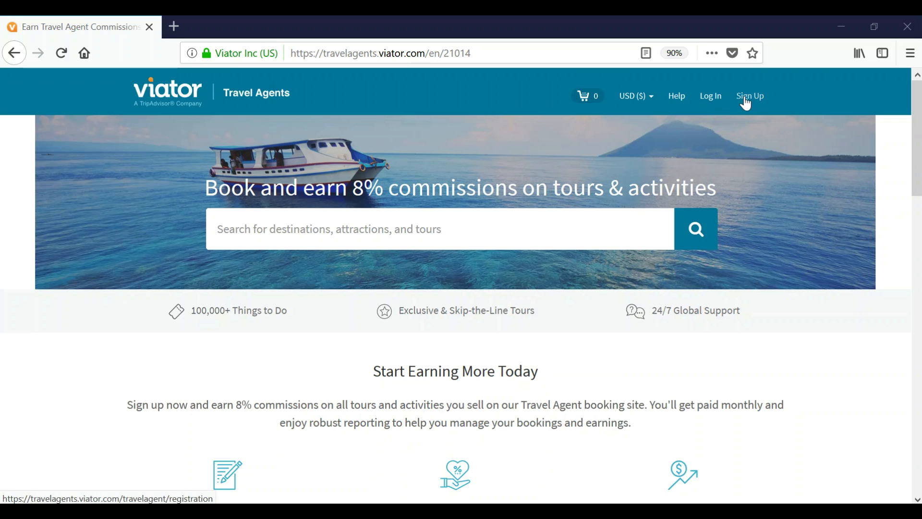
# Step: Open the travel agent registration page with the homepage's Sign Up for Free button
pyautogui.scroll(-6, 440, 313)
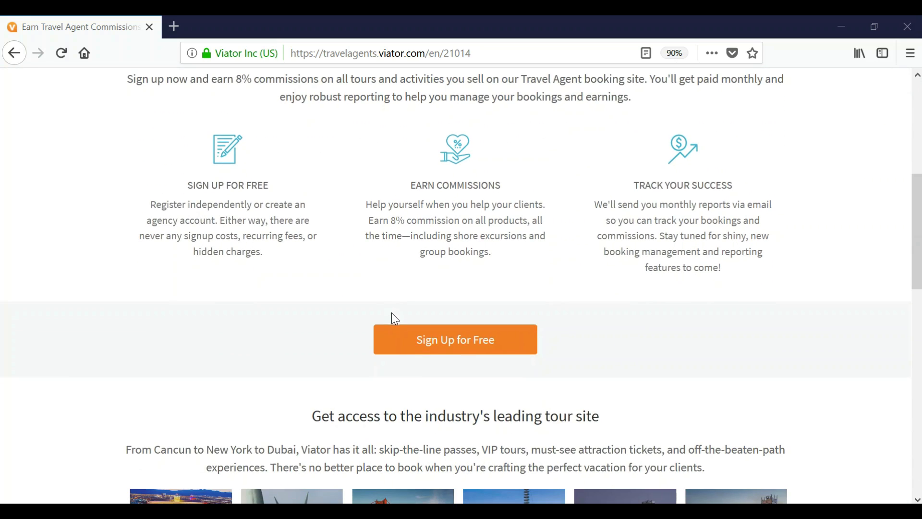
pyautogui.click(402, 350)
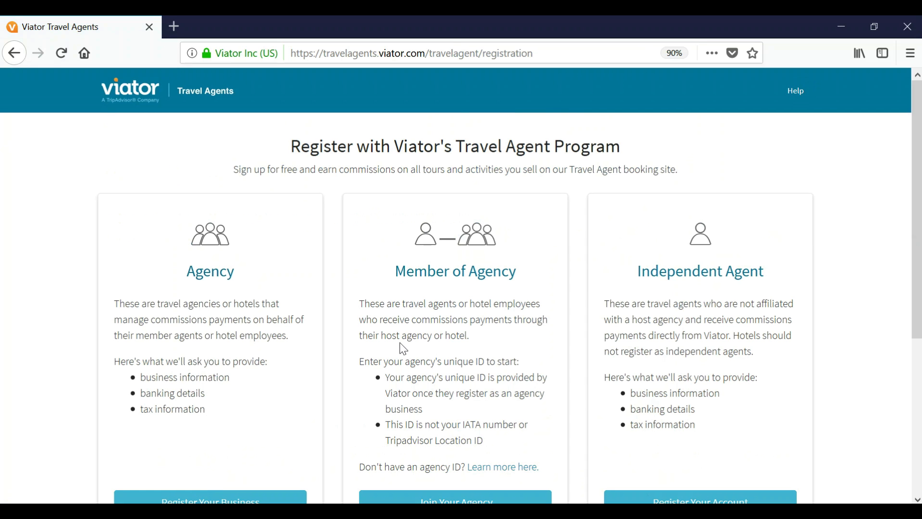
# Step: Choose Register Your Account under the Independent Agent option
pyautogui.scroll(-3, 404, 349)
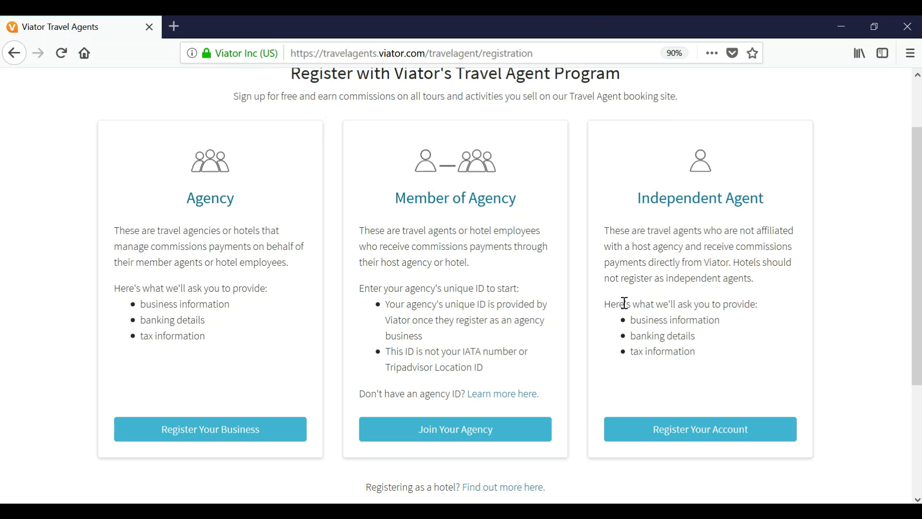
pyautogui.click(681, 431)
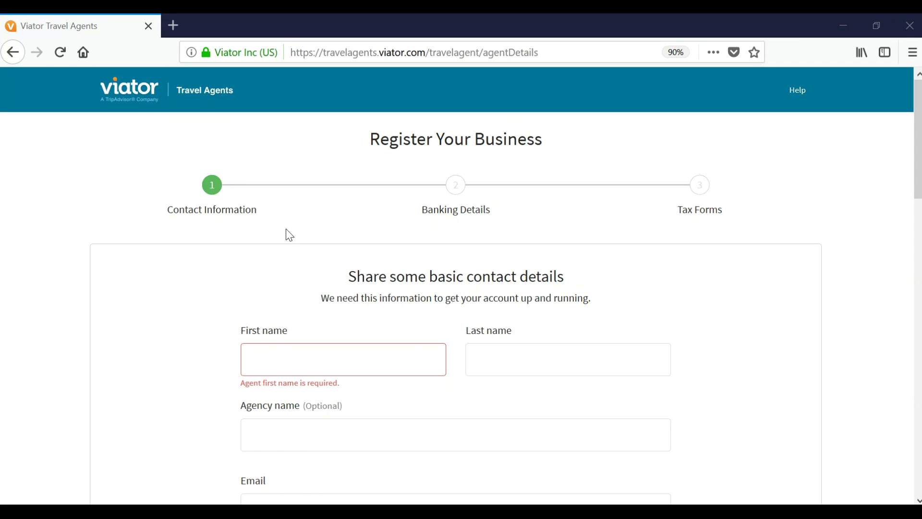
# Step: Enter the agent's first name, last name and agency name
pyautogui.click(279, 364)
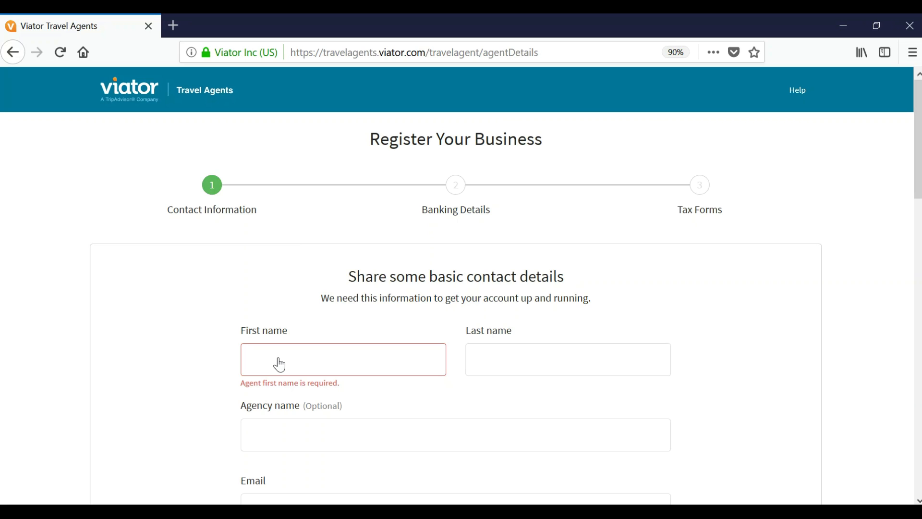
pyautogui.press('Tab')
pyautogui.press('Tab')
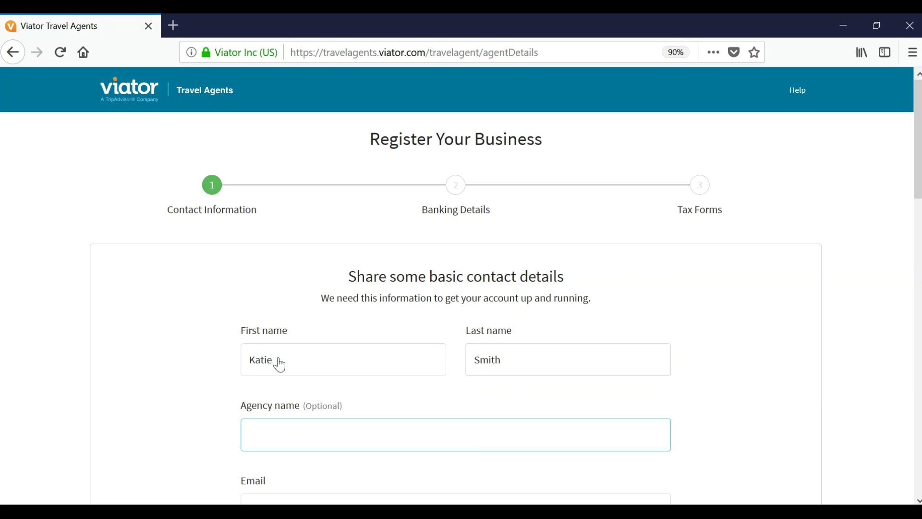
pyautogui.write("Katie's Travels")
# Step: Fill in the agent's contact e-mail address
pyautogui.scroll(-5, 280, 365)
pyautogui.click(279, 249)
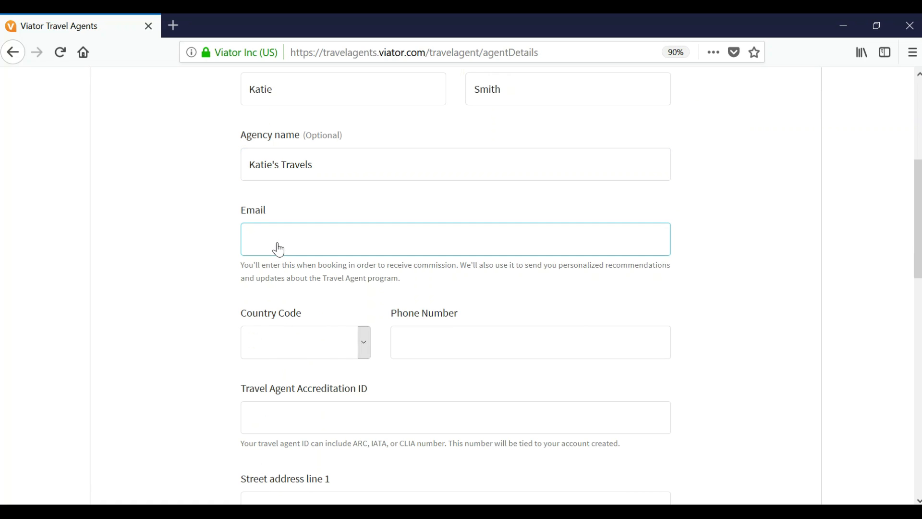
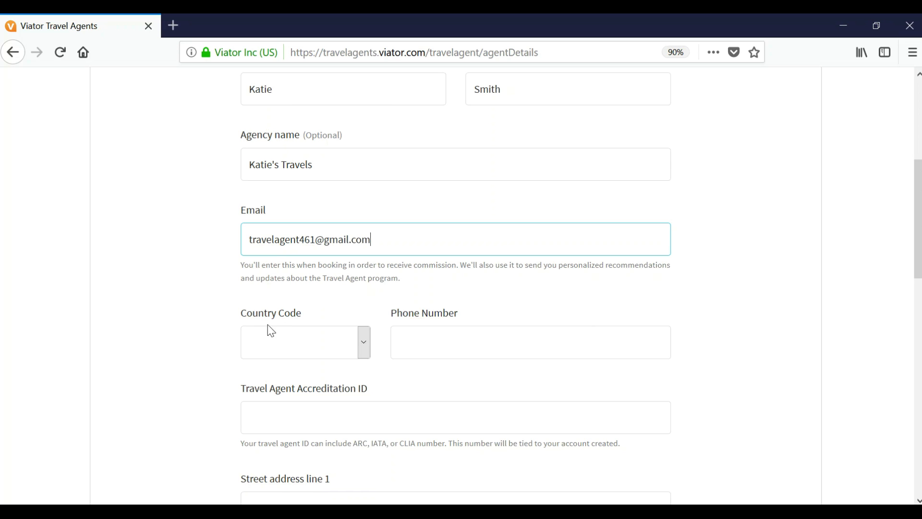
pyautogui.scroll(-4, 331, 339)
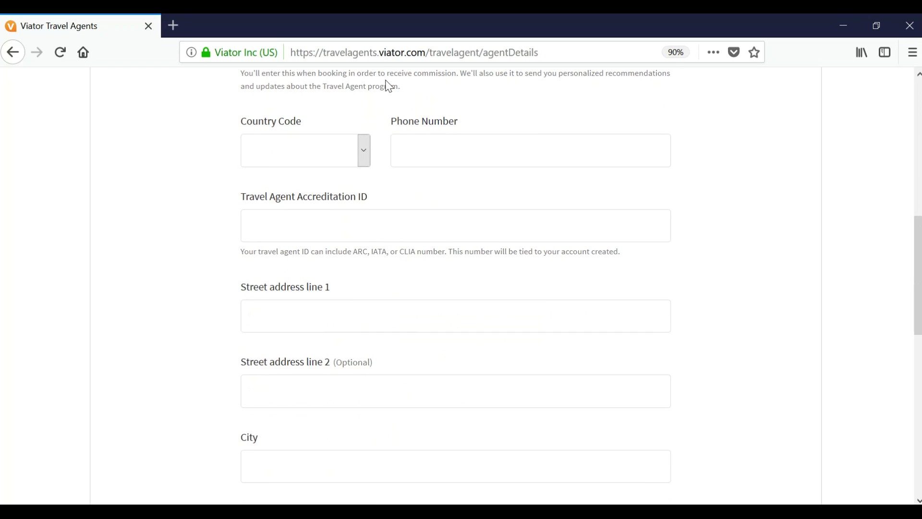
# Step: Set the phone country code to +1 United States of America and enter the phone number
pyautogui.click(344, 145)
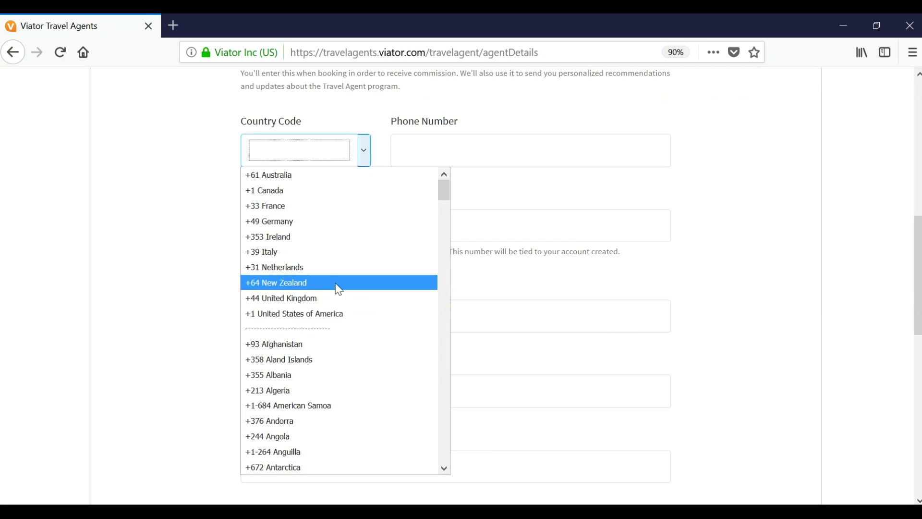
pyautogui.click(322, 317)
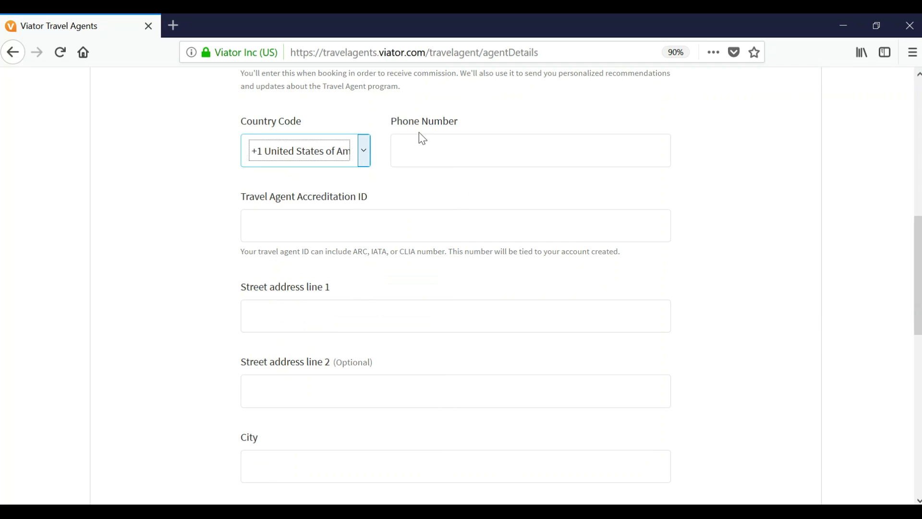
pyautogui.click(412, 161)
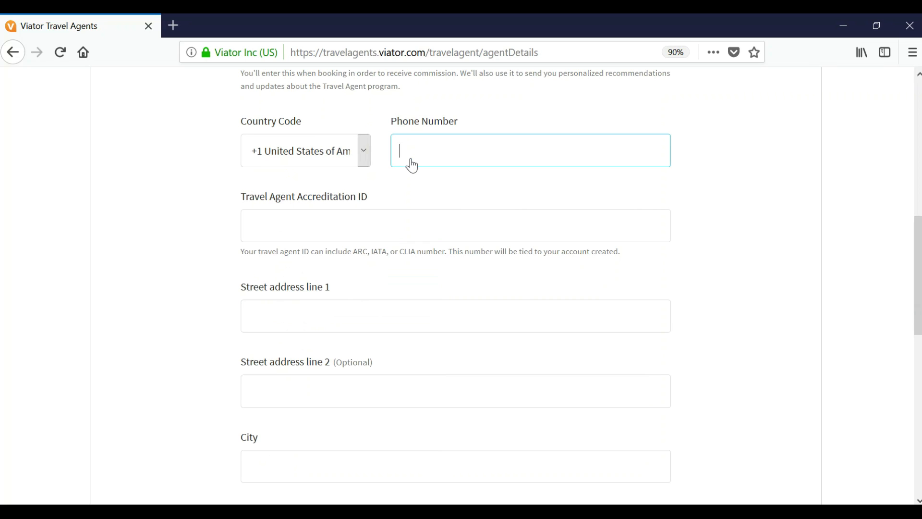
# Step: Enter the travel agent accreditation ID
pyautogui.click(309, 225)
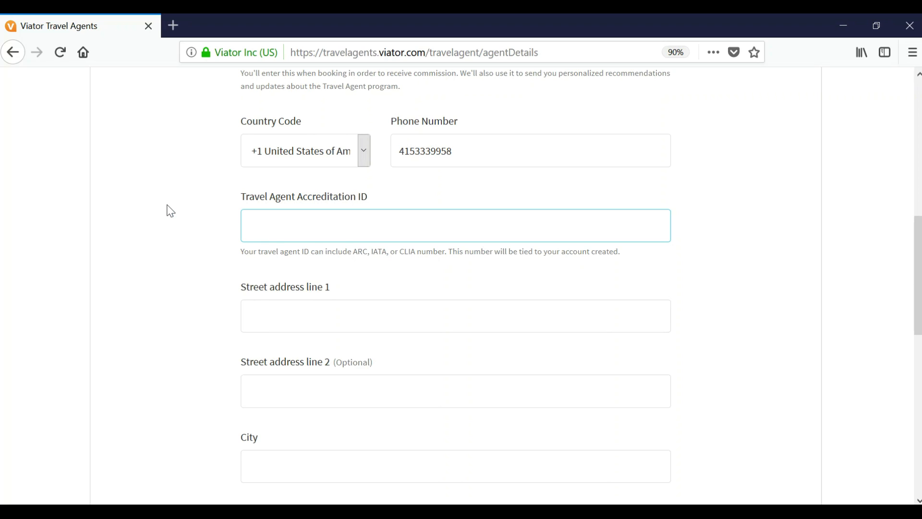
pyautogui.click(258, 323)
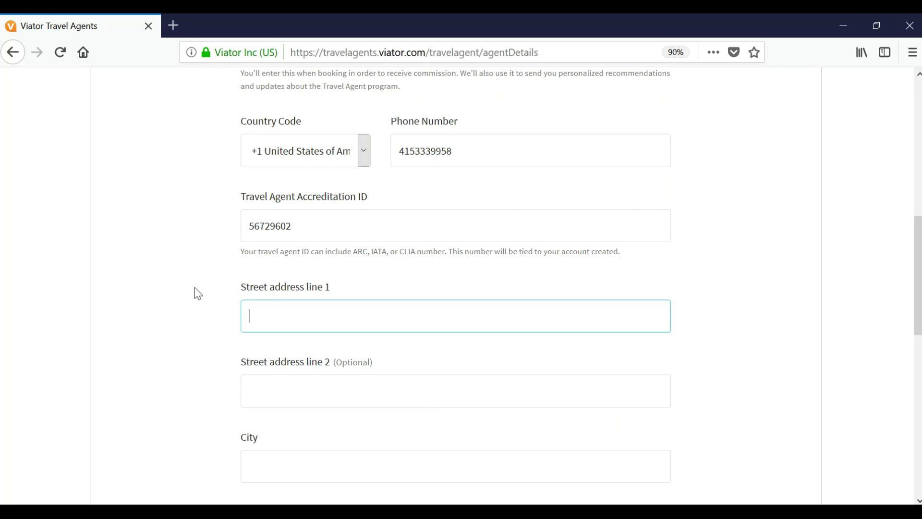
# Step: Enter both street address lines of the agency's address
pyautogui.scroll(-2, 195, 292)
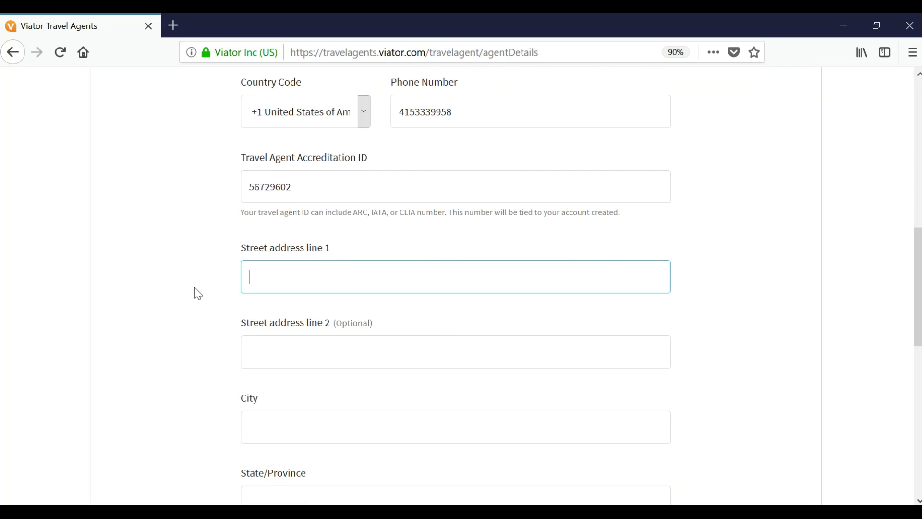
pyautogui.write('550')
pyautogui.press('BackSpace')
pyautogui.press('BackSpace')
pyautogui.press('Tab')
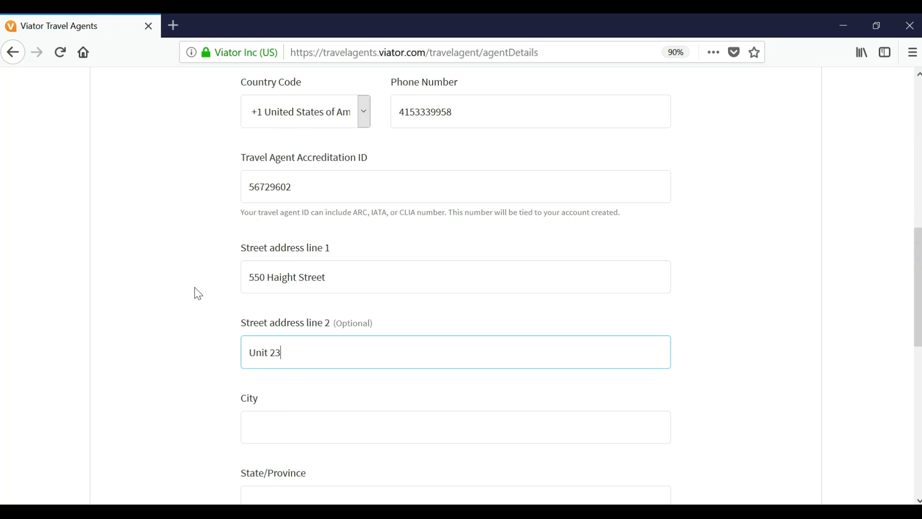
# Step: Fill in city San Francisco, state CA, country United States of America and postcode 94122
pyautogui.scroll(-1, 195, 287)
pyautogui.scroll(-3, 195, 288)
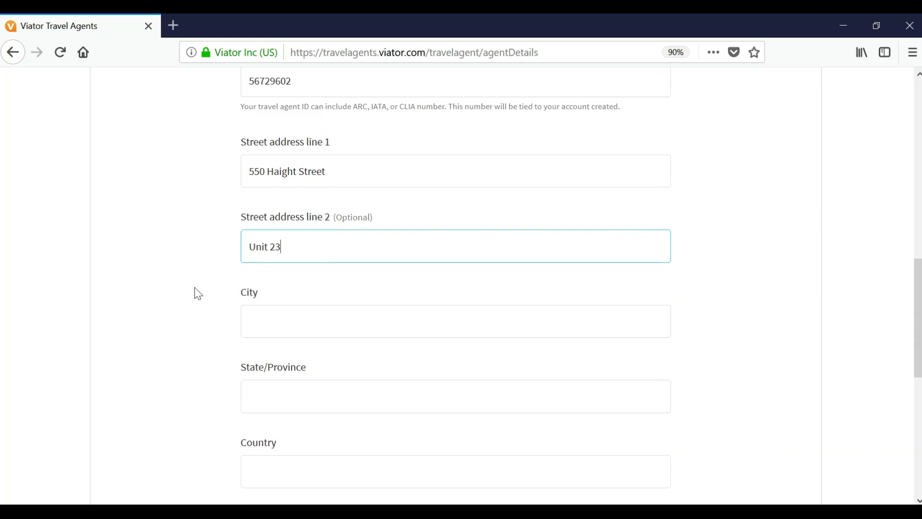
pyautogui.click(270, 274)
pyautogui.write('San Francisco')
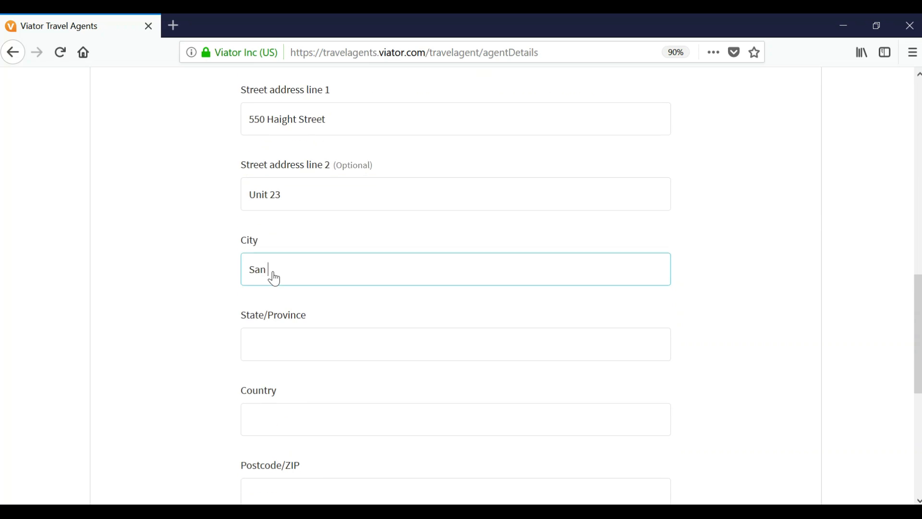
pyautogui.press('Tab')
pyautogui.write('CA')
pyautogui.press('Tab')
pyautogui.write('Uni')
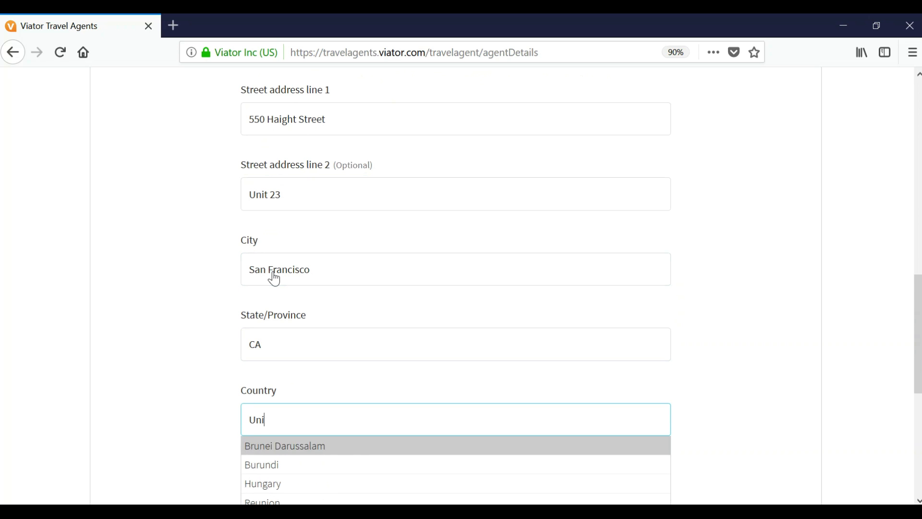
pyautogui.press('BackSpace')
pyautogui.press('BackSpace')
pyautogui.write('sa')
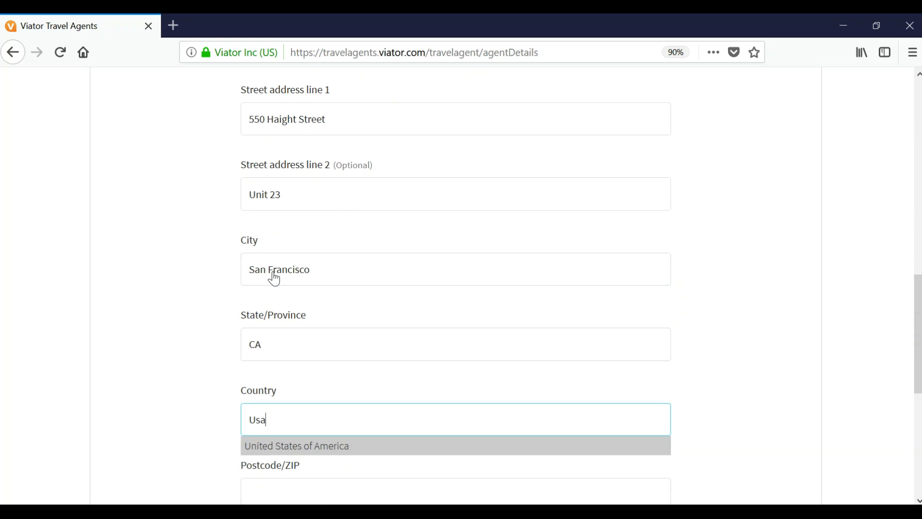
pyautogui.press('Tab')
pyautogui.scroll(-2, 274, 277)
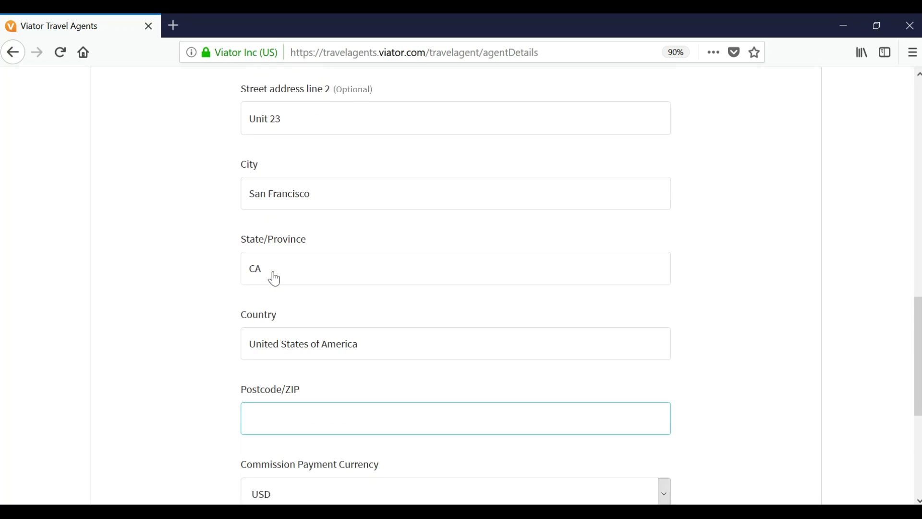
pyautogui.write('94122')
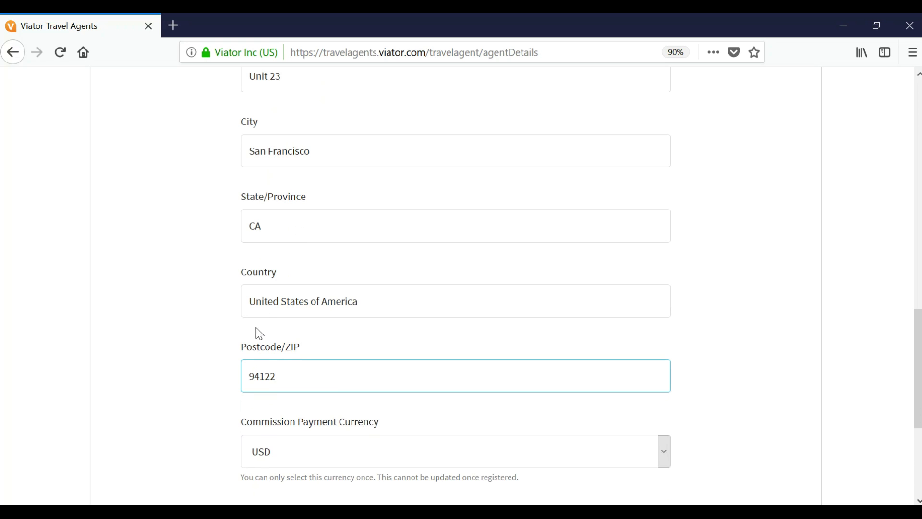
pyautogui.scroll(-2, 212, 404)
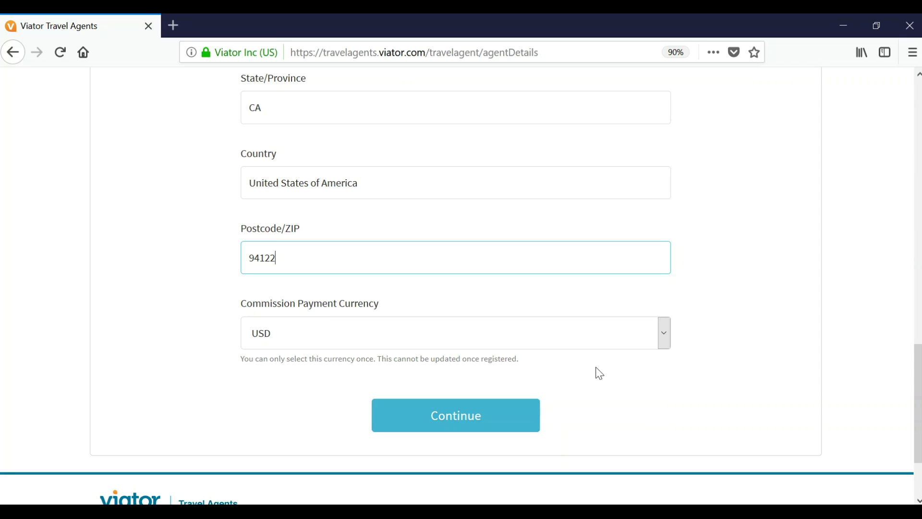
# Step: Choose USD as the commission payment currency and continue to Banking Details
pyautogui.click(602, 341)
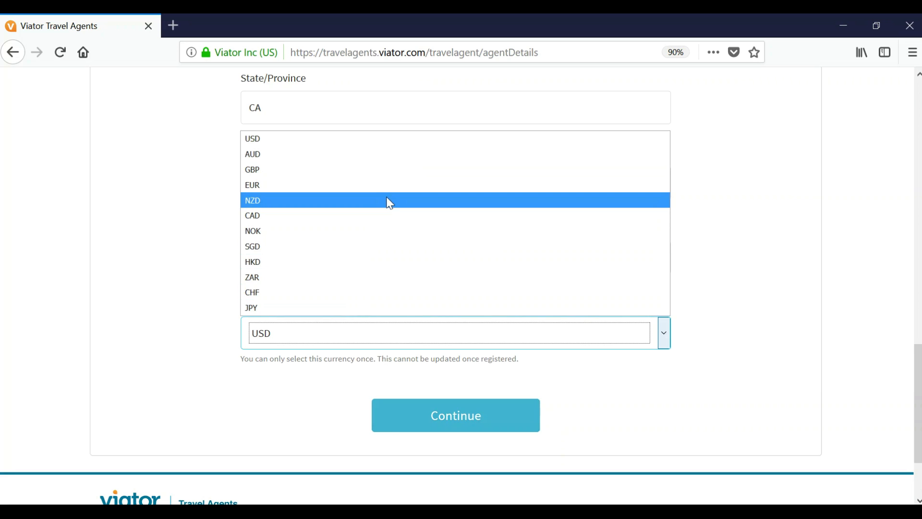
pyautogui.click(401, 142)
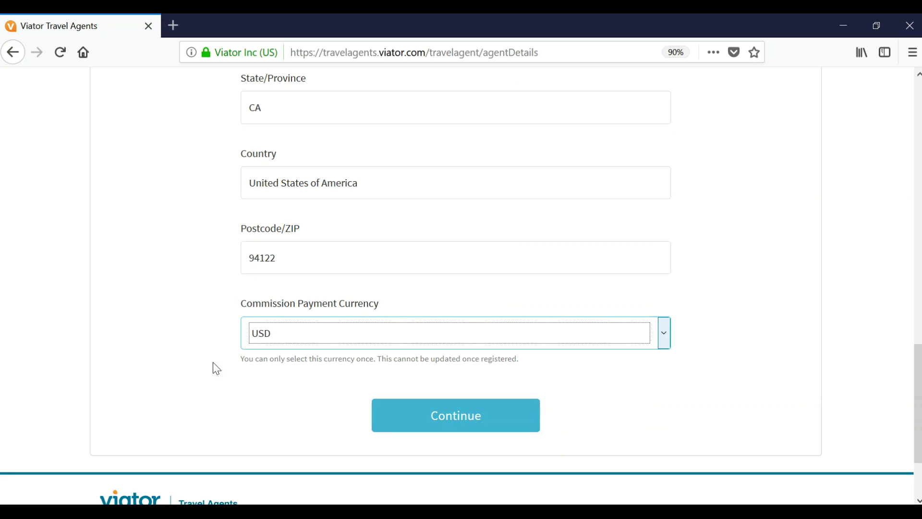
pyautogui.click(197, 349)
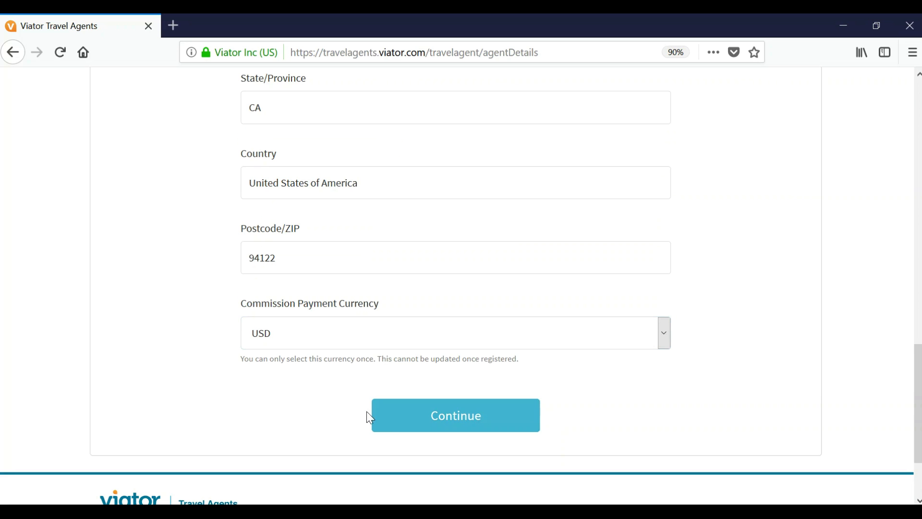
pyautogui.click(458, 428)
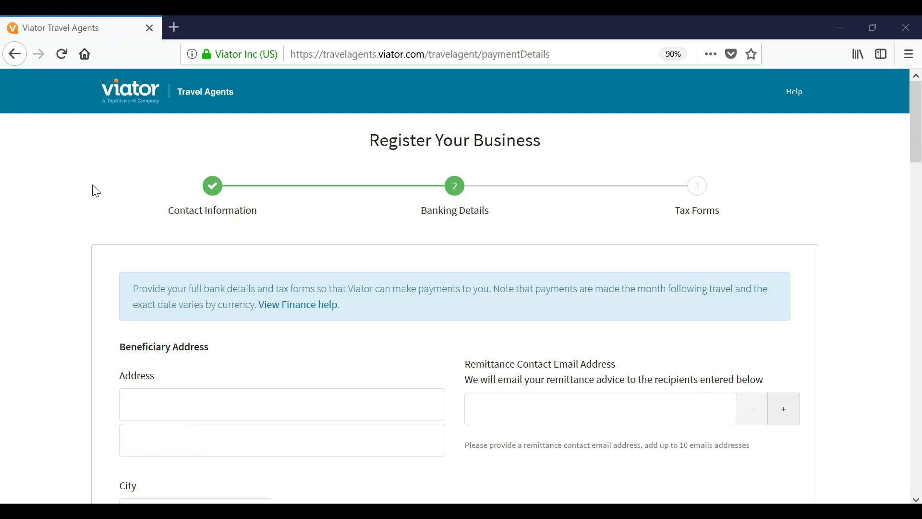
# Step: Enter the beneficiary's street address, unit and city San Francisco
pyautogui.click(158, 408)
pyautogui.scroll(-1, 158, 408)
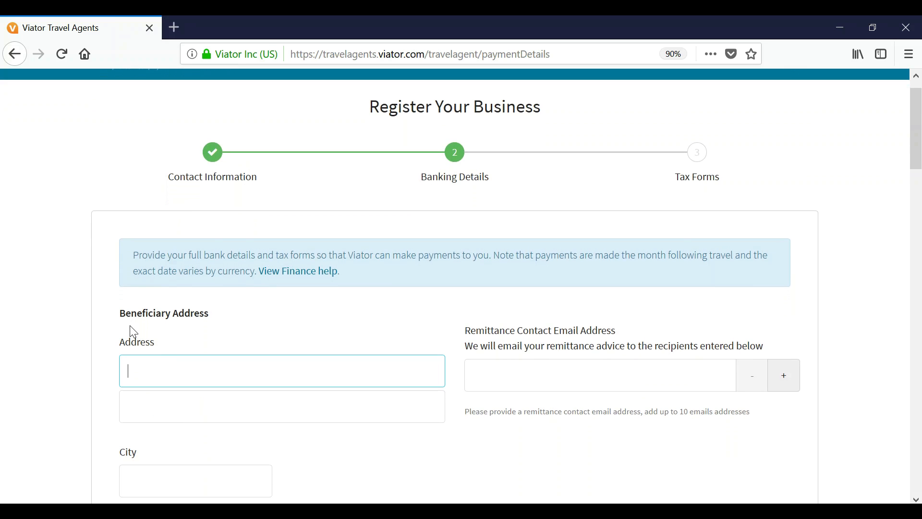
pyautogui.click(162, 404)
pyautogui.write('unit 23')
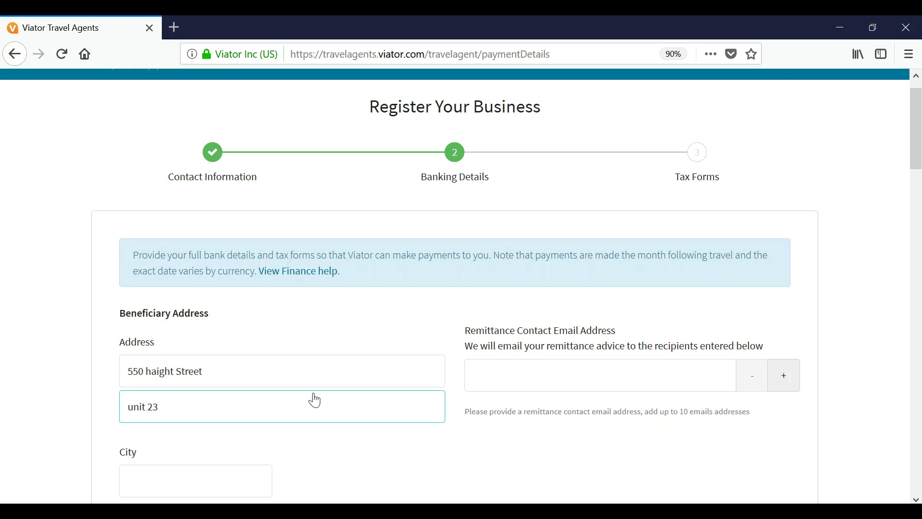
pyautogui.scroll(-3, 314, 401)
pyautogui.scroll(-2, 315, 400)
pyautogui.click(159, 351)
pyautogui.write('San Francisco')
pyautogui.press('Tab')
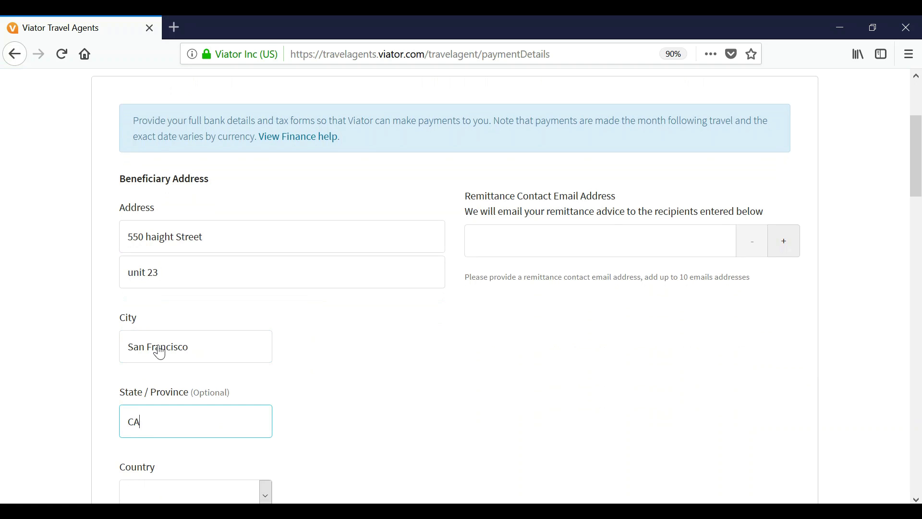
# Step: Set the beneficiary country to United States of America, state California, postcode 94122
pyautogui.scroll(-5, 158, 353)
pyautogui.click(196, 275)
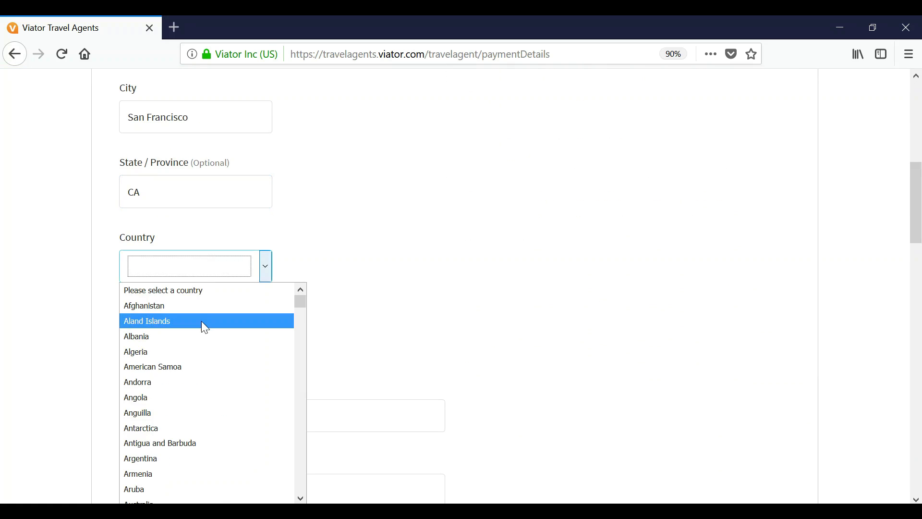
pyautogui.scroll(-20, 187, 373)
pyautogui.scroll(-5, 189, 378)
pyautogui.press('u')
pyautogui.scroll(-2, 189, 378)
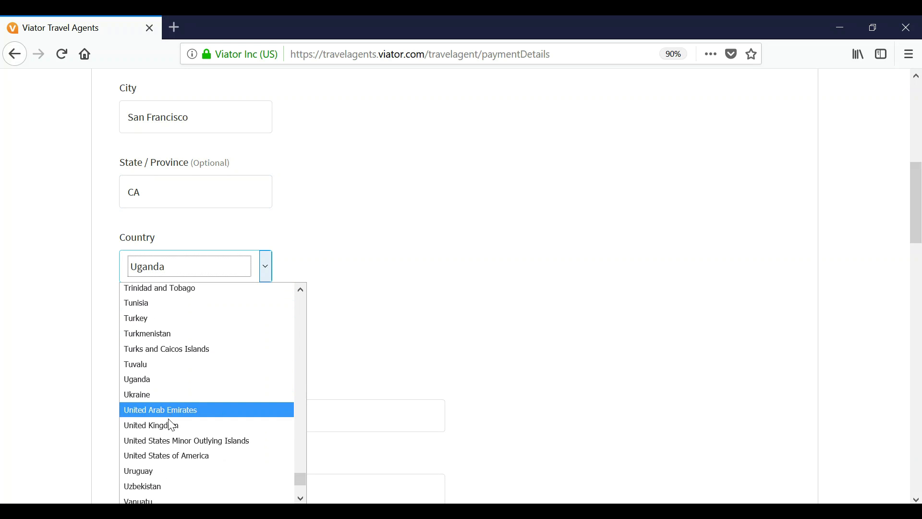
pyautogui.click(157, 460)
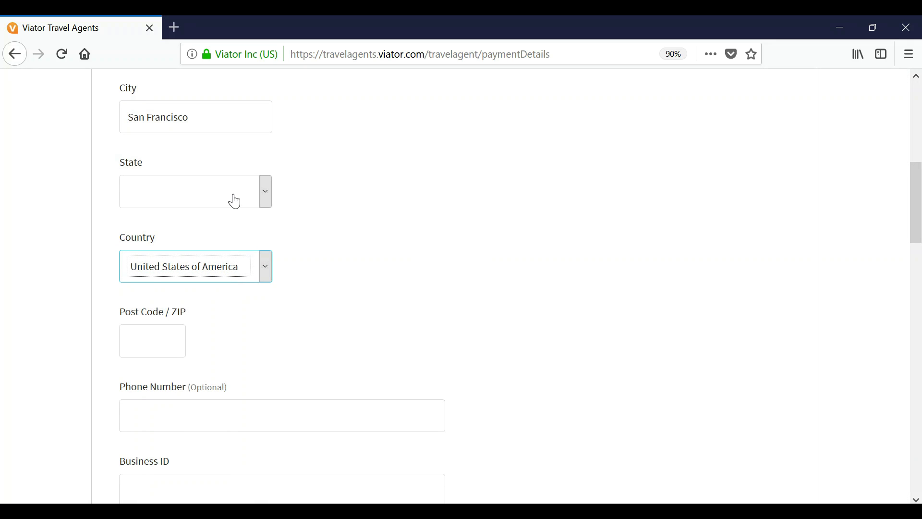
pyautogui.click(234, 196)
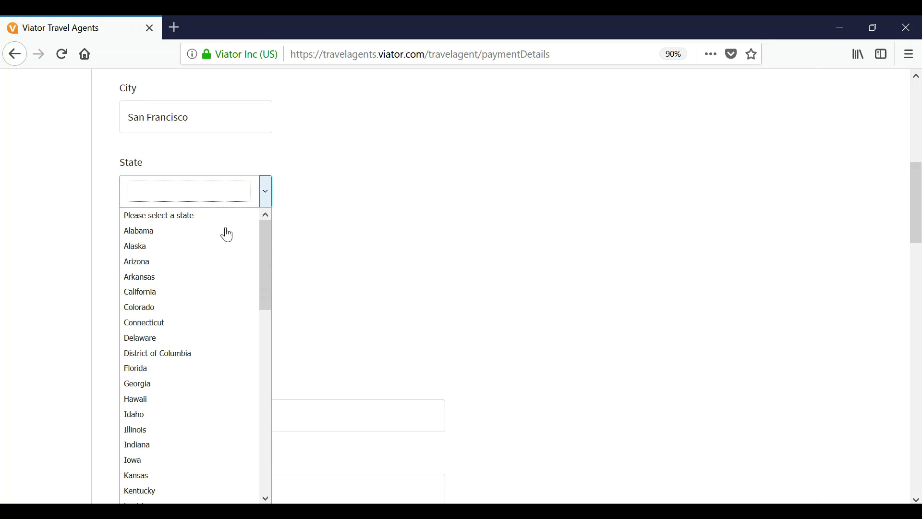
pyautogui.click(205, 293)
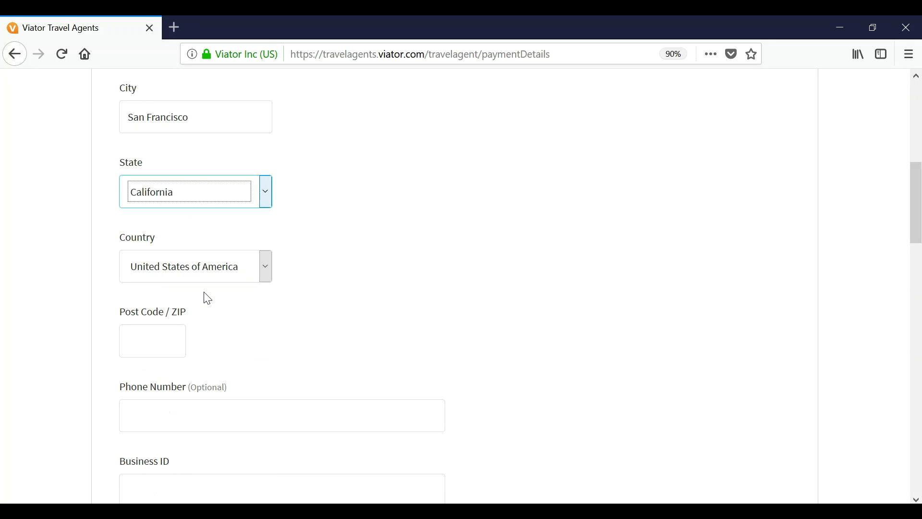
pyautogui.click(147, 347)
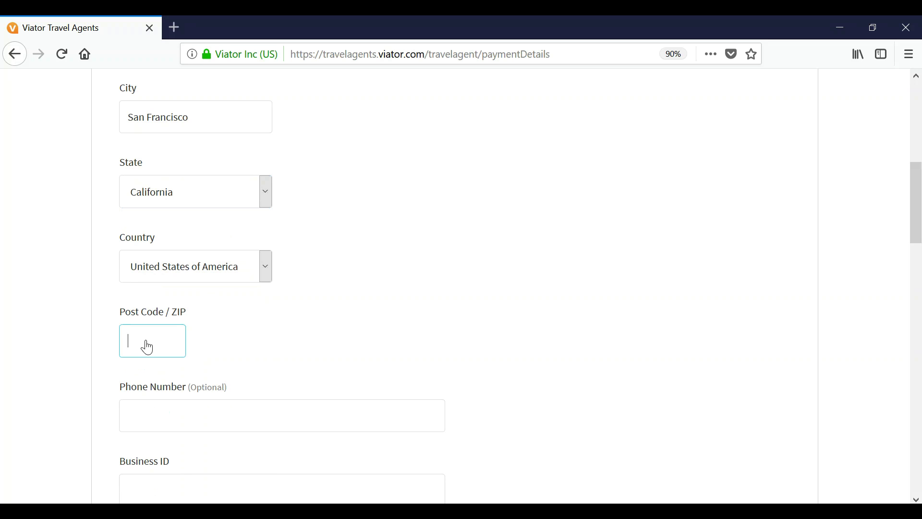
pyautogui.write('94122')
pyautogui.click(178, 415)
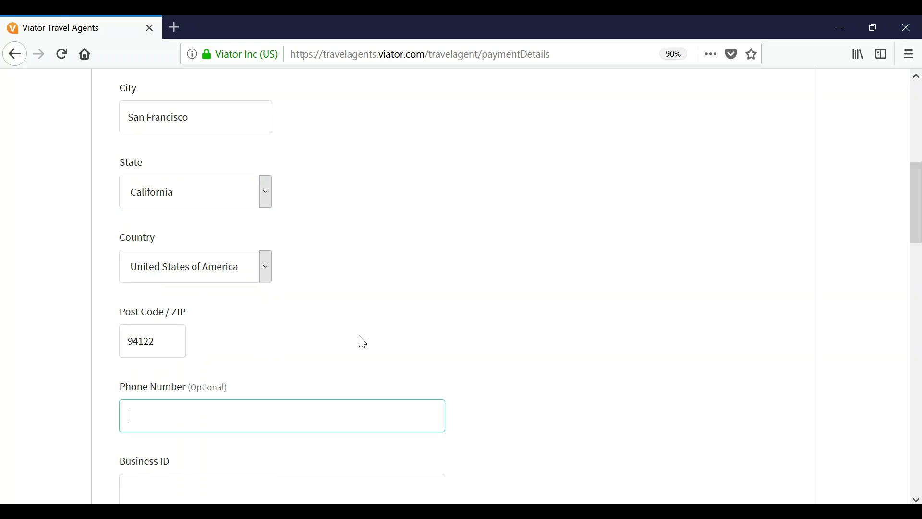
# Step: Enter the beneficiary's business tax ID
pyautogui.scroll(-2, 362, 342)
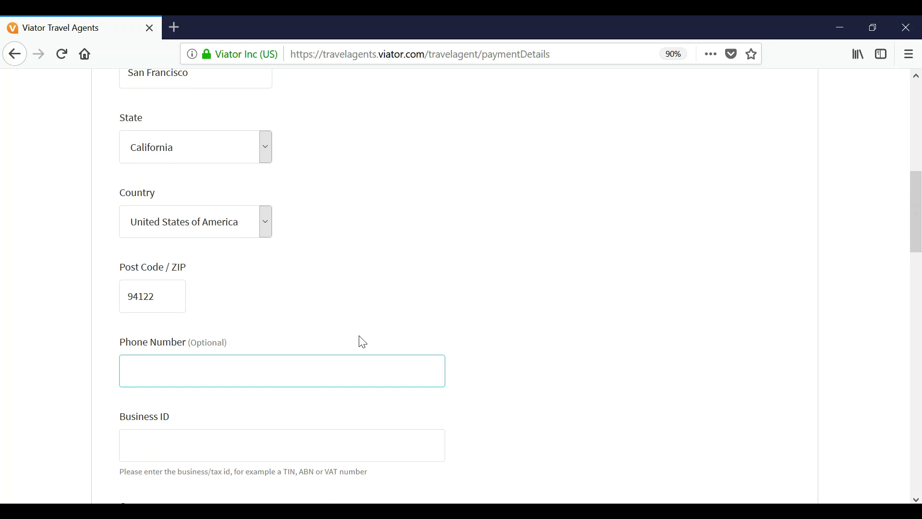
pyautogui.scroll(-10, 361, 341)
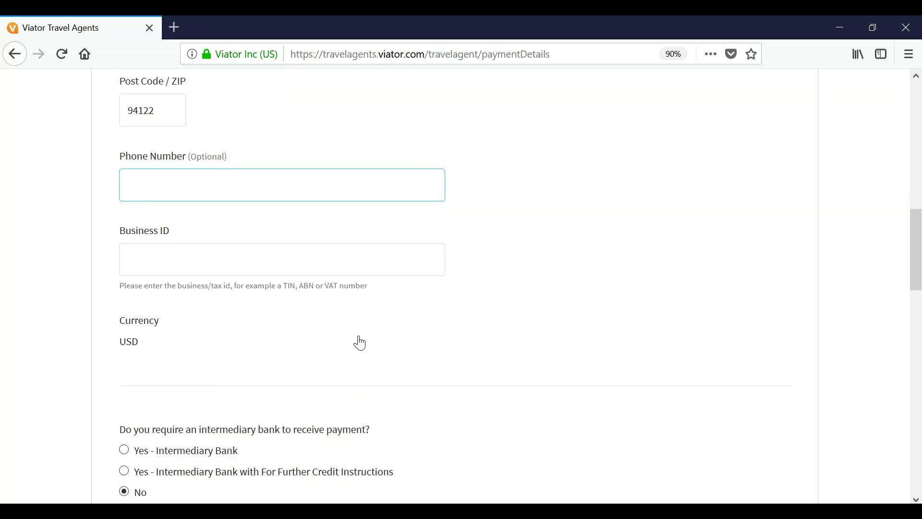
pyautogui.scroll(2, 360, 341)
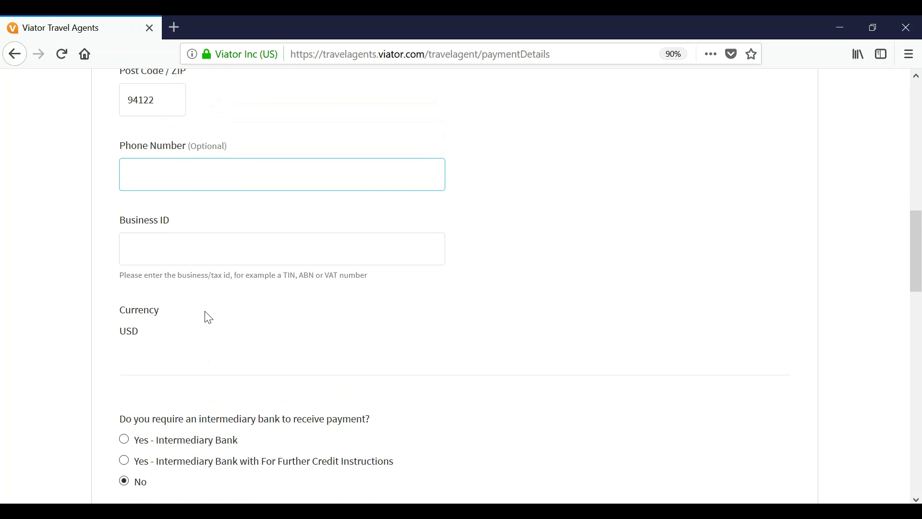
pyautogui.click(139, 255)
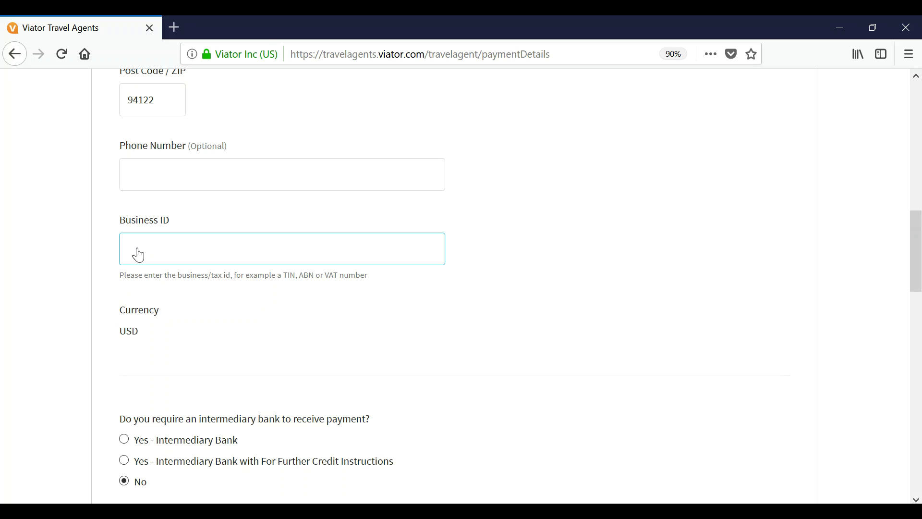
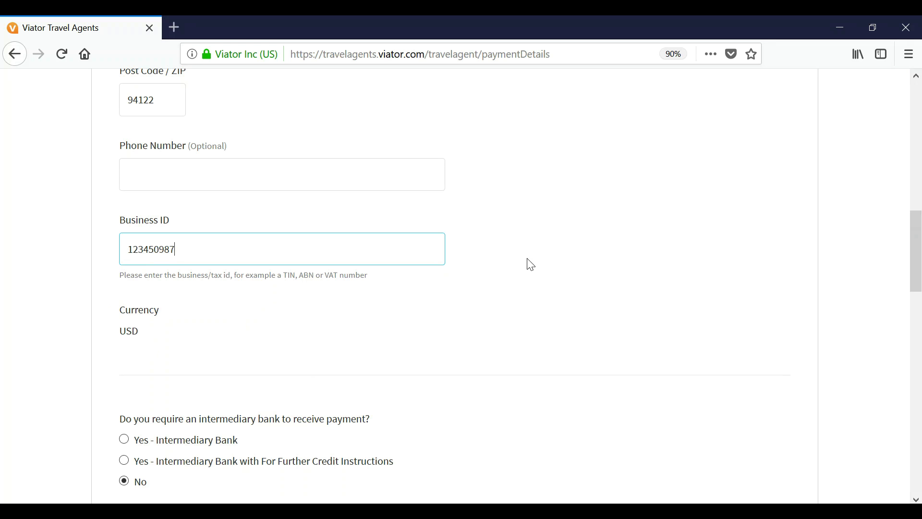
# Step: Add the agent's e-mail as the only remittance contact, removing the extra empty row
pyautogui.scroll(10, 564, 266)
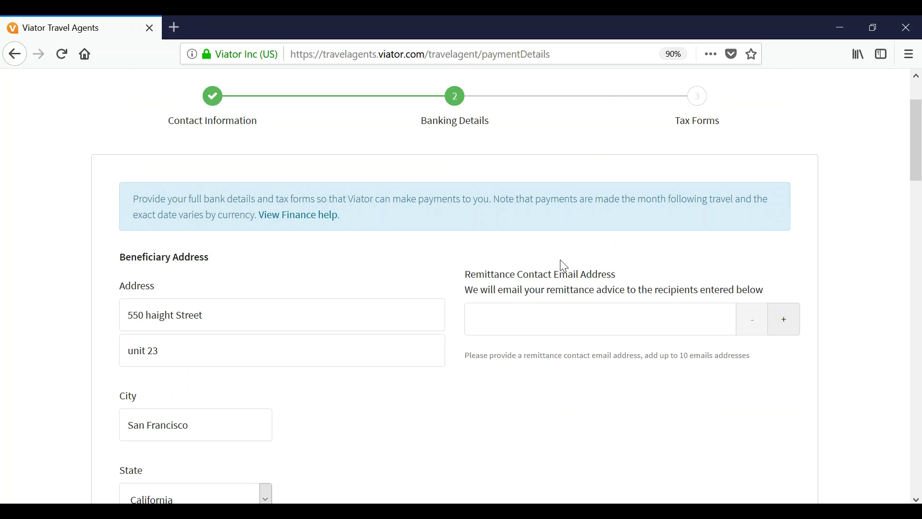
pyautogui.scroll(-2, 564, 265)
pyautogui.click(519, 272)
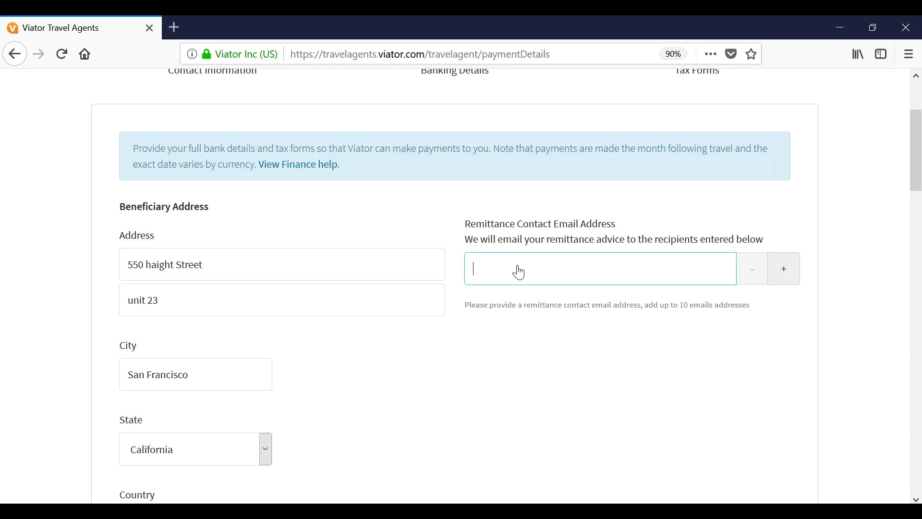
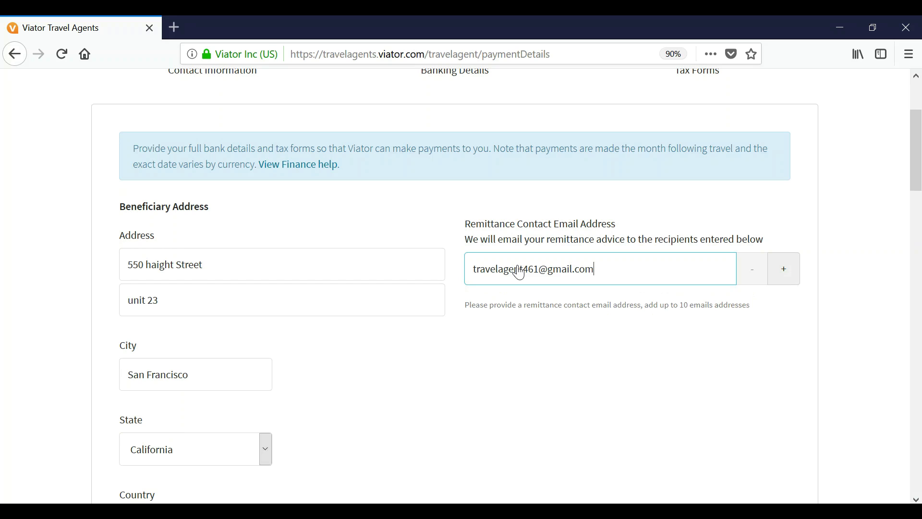
pyautogui.click(780, 271)
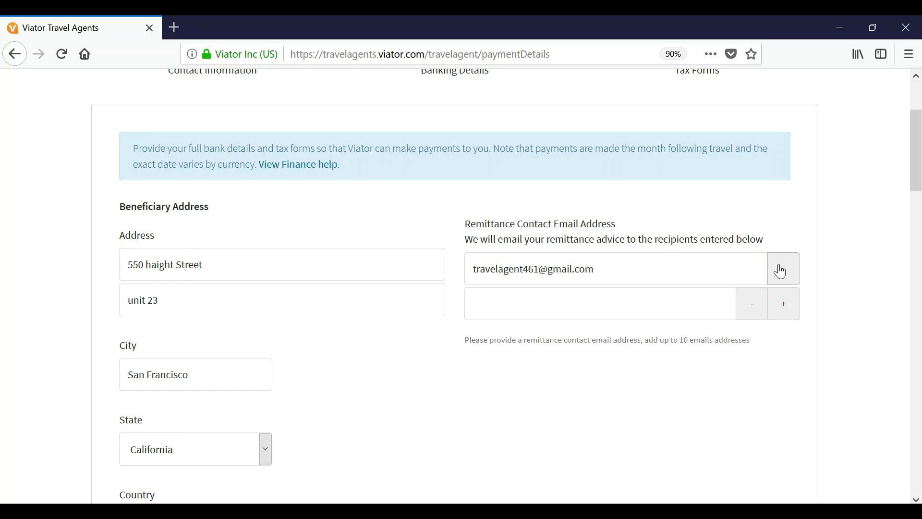
pyautogui.click(751, 304)
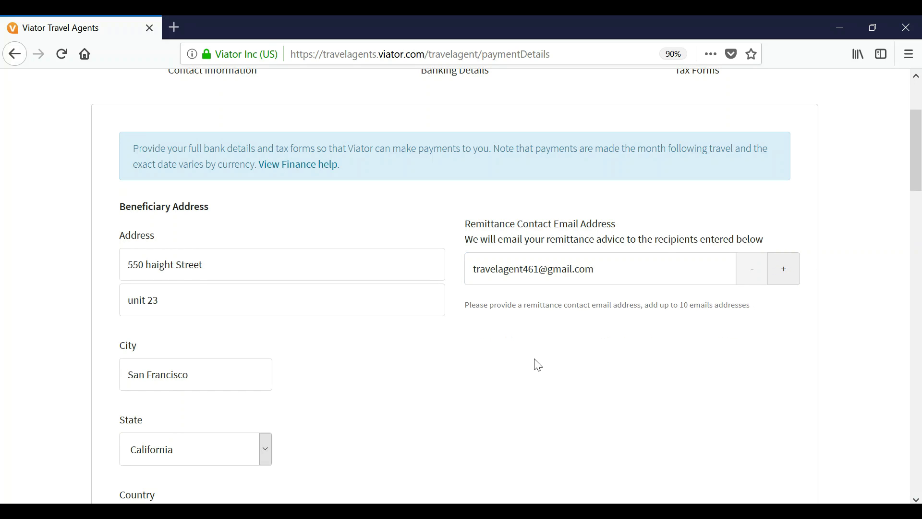
pyautogui.scroll(-10, 373, 374)
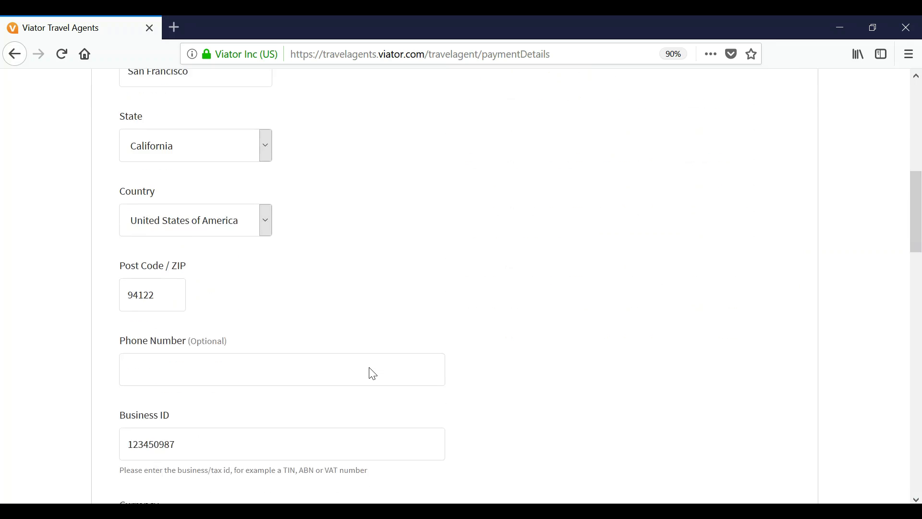
pyautogui.scroll(-5, 373, 374)
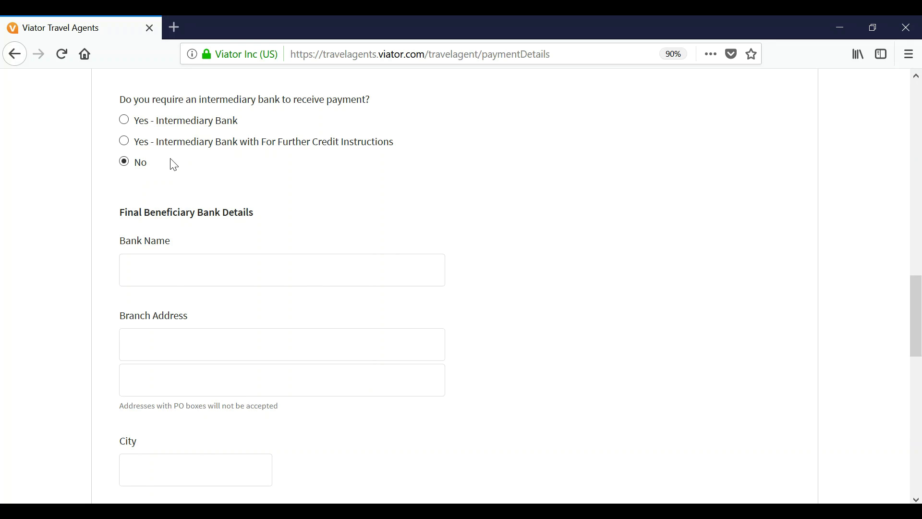
pyautogui.click(124, 120)
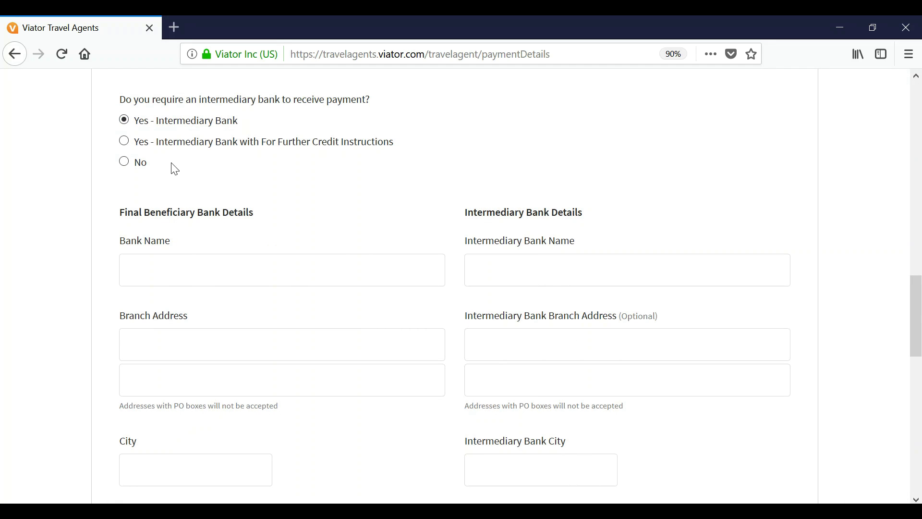
pyautogui.click(125, 162)
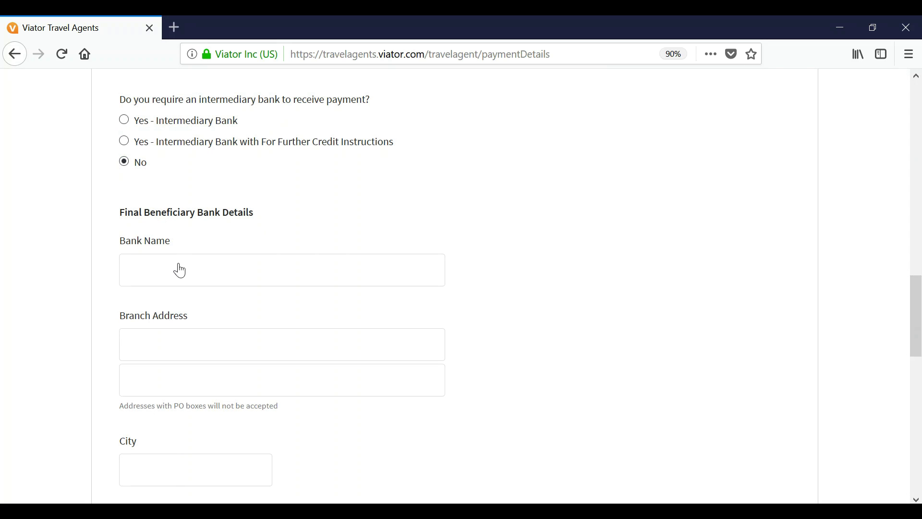
# Step: Enter bank name Big Bank, the branch street address and city San Francisco
pyautogui.click(152, 277)
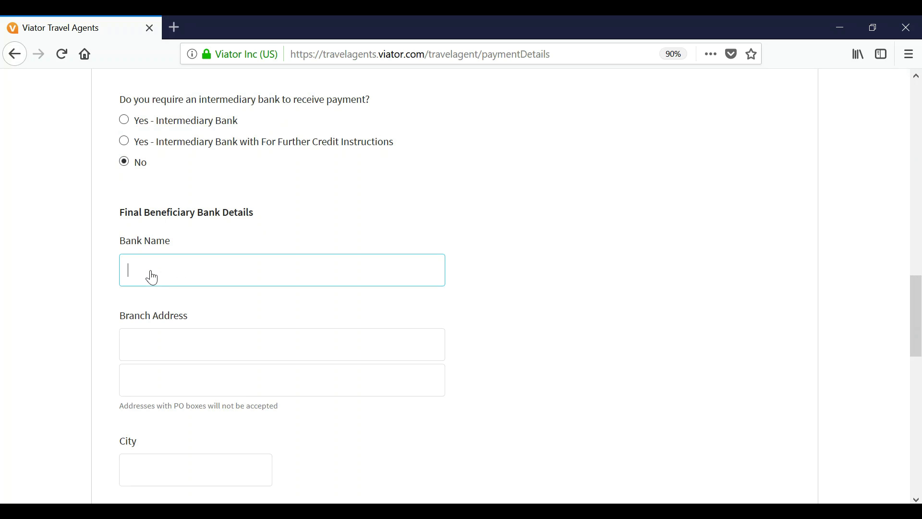
pyautogui.write('Big Bank')
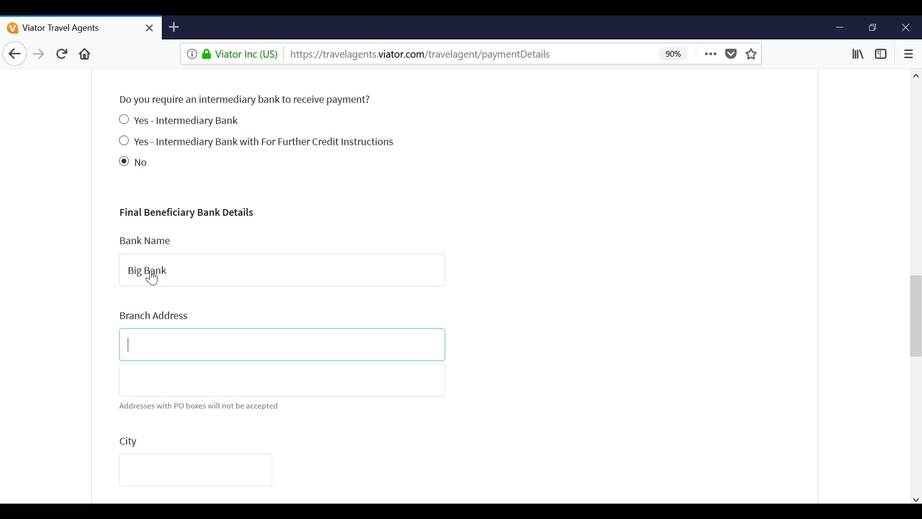
pyautogui.write('400 marktet street')
pyautogui.press('Tab')
pyautogui.press('Tab')
pyautogui.write('San Francisco')
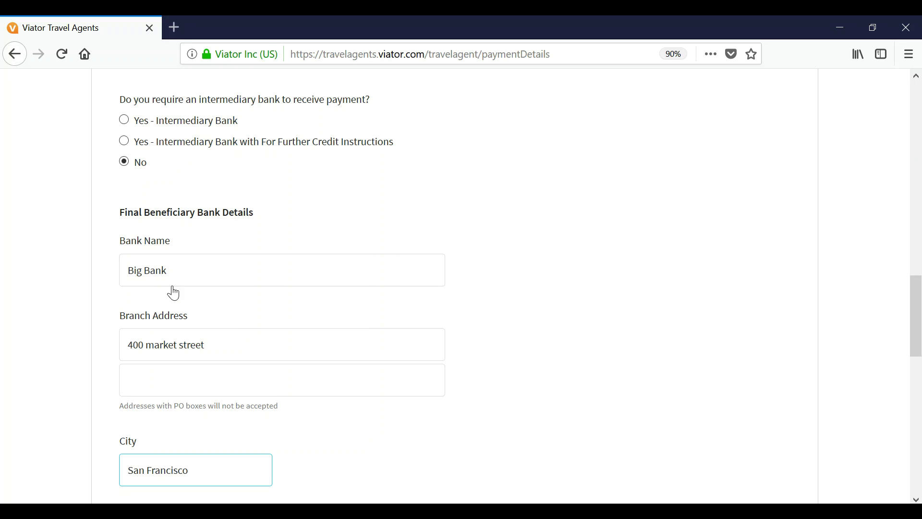
# Step: Set the bank's country to United States of America, state California, ZIP 94105
pyautogui.scroll(-7, 247, 322)
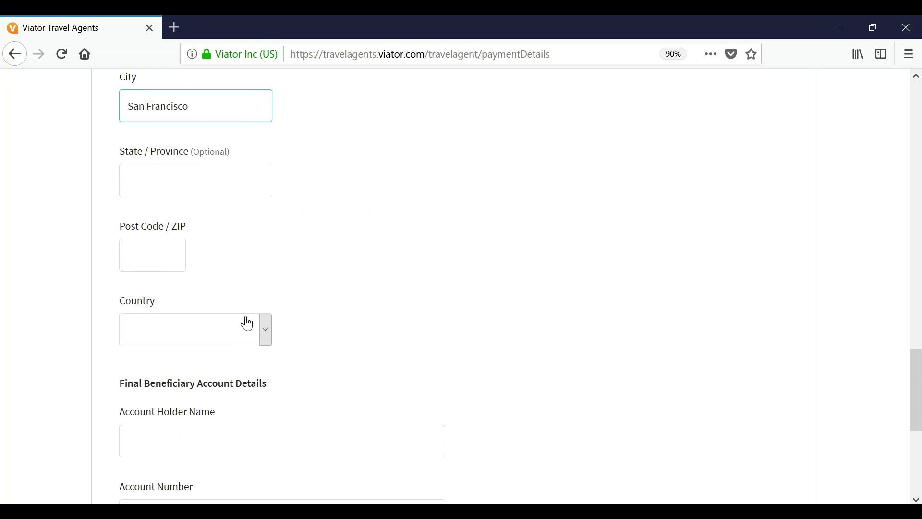
pyautogui.click(162, 335)
pyautogui.press('u')
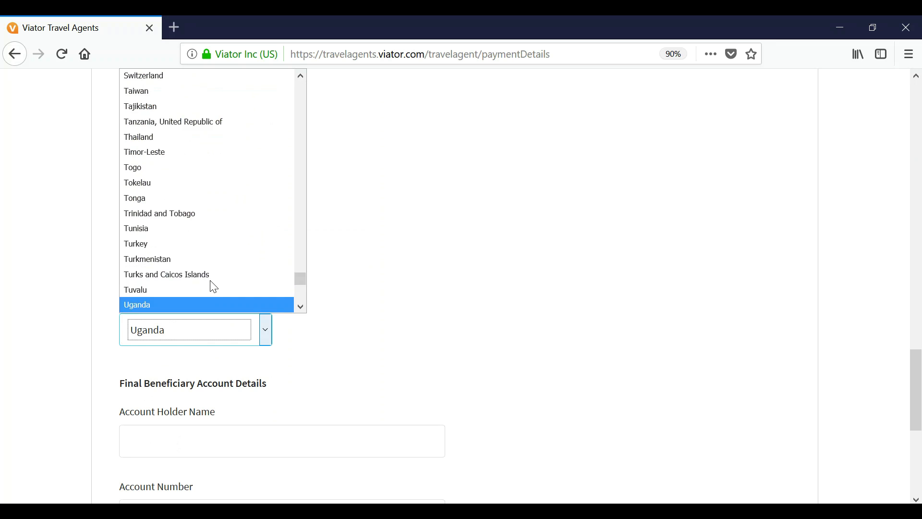
pyautogui.scroll(-3, 190, 273)
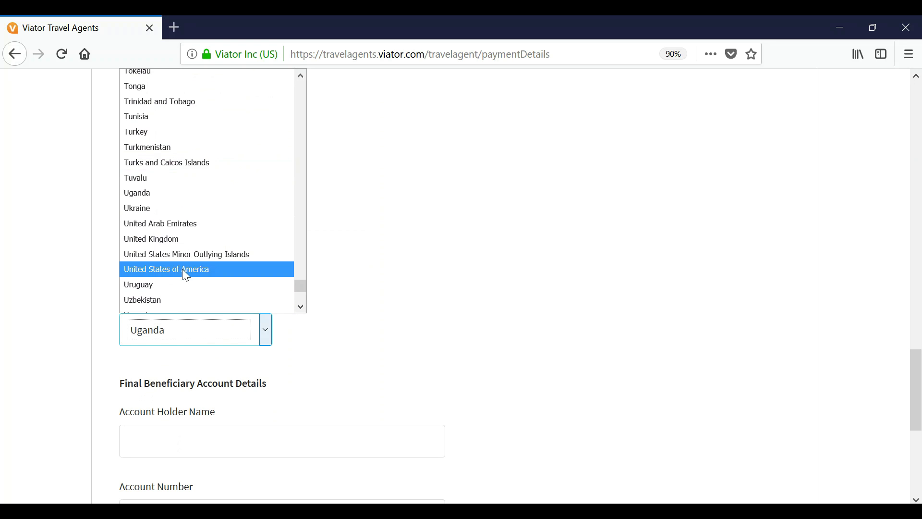
pyautogui.click(186, 272)
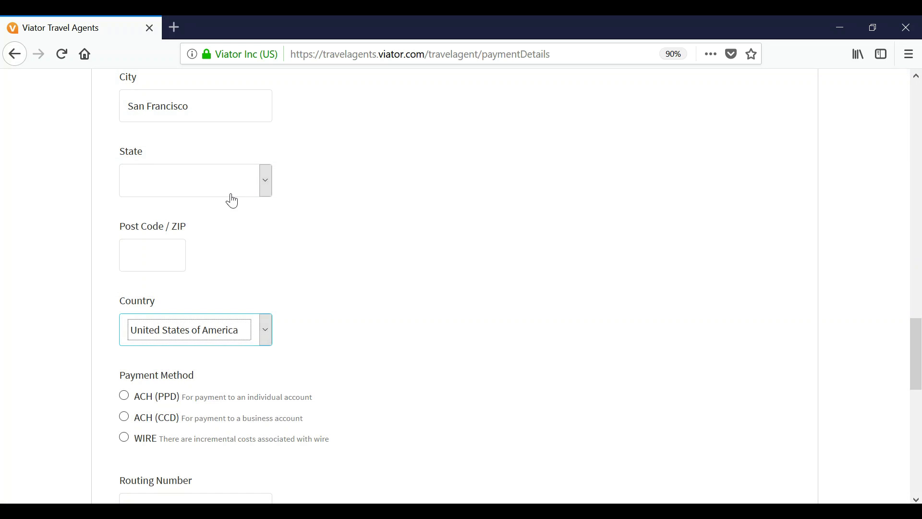
pyautogui.click(226, 190)
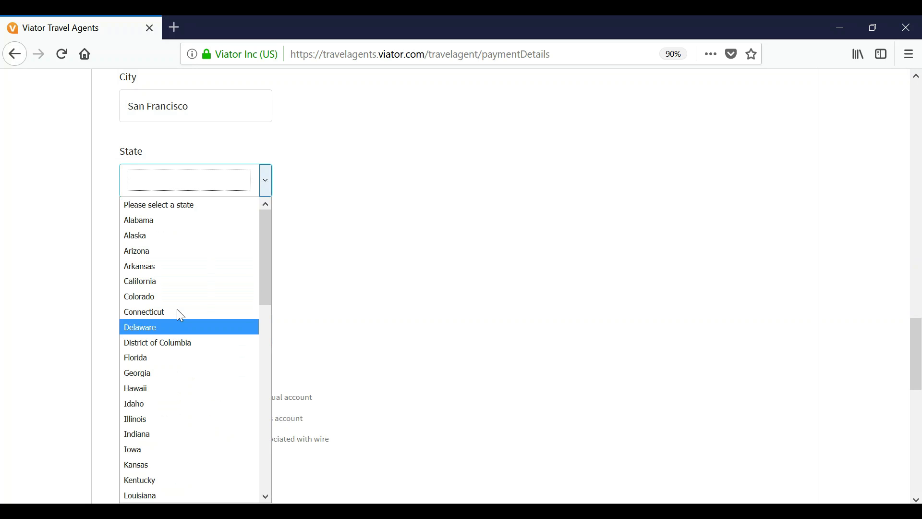
pyautogui.click(181, 285)
pyautogui.click(152, 259)
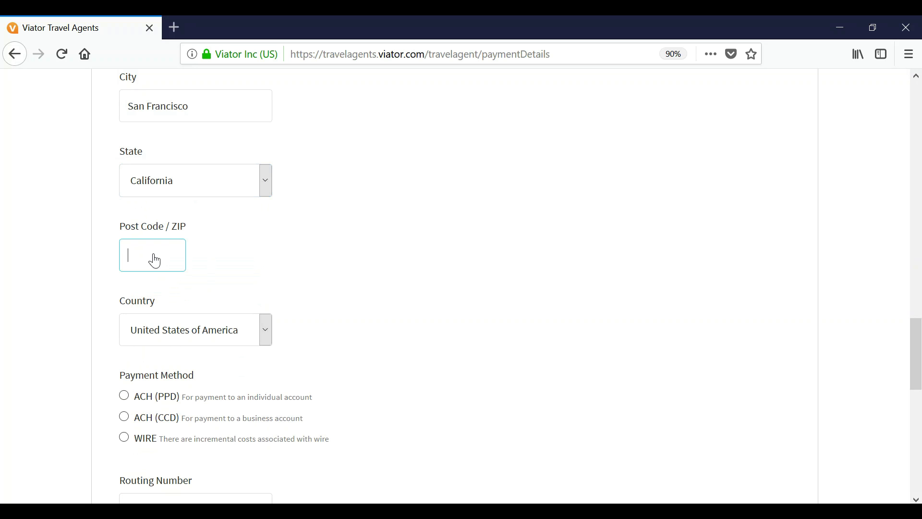
pyautogui.write('94105')
# Step: Select ACH (PPD) as the payment method
pyautogui.scroll(-1, 364, 395)
pyautogui.scroll(-2, 364, 395)
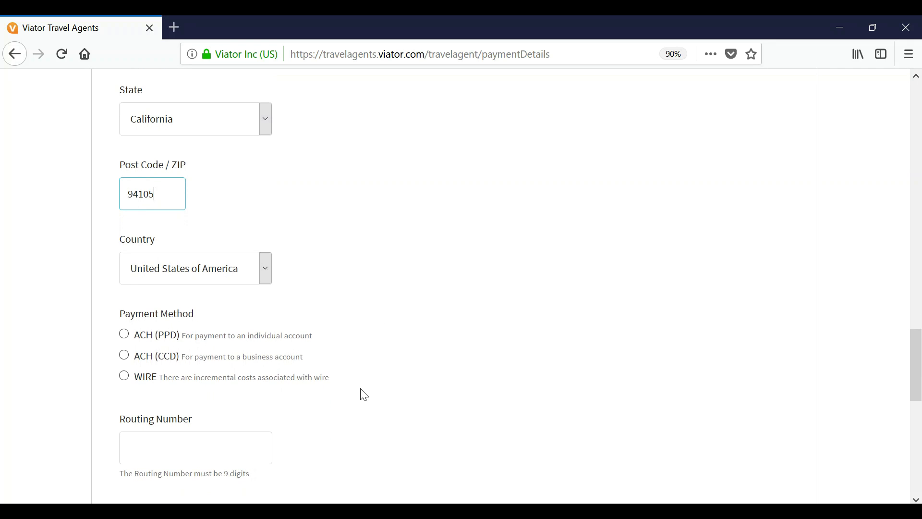
pyautogui.scroll(-3, 364, 395)
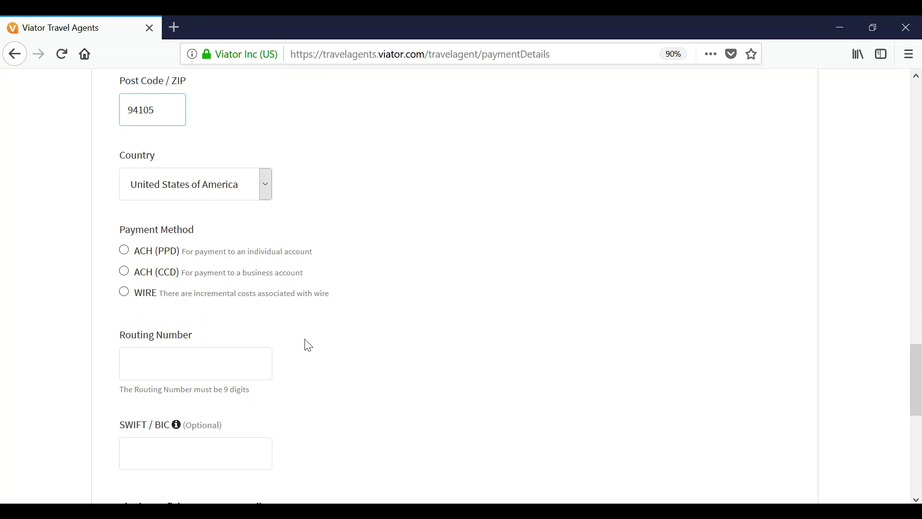
pyautogui.click(124, 250)
# Step: Enter the bank routing number, account holder's name and account number, then continue to Tax Forms
pyautogui.scroll(-3, 313, 349)
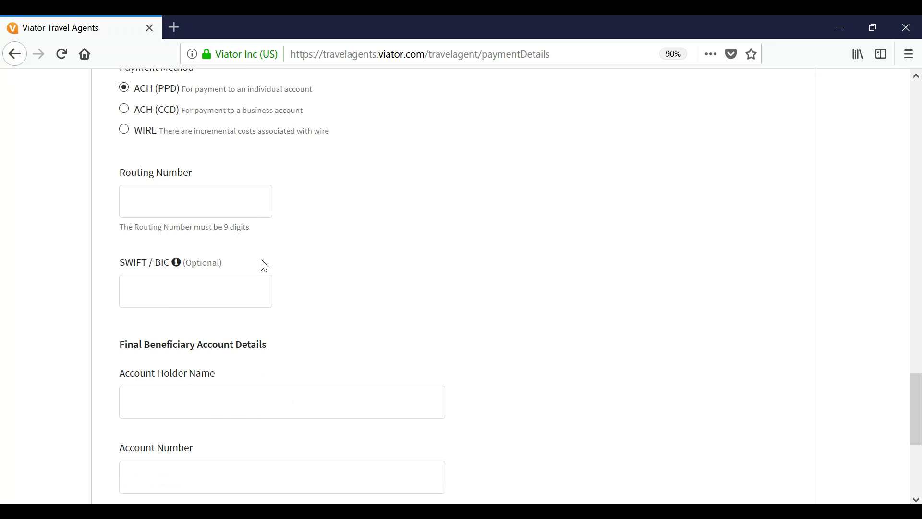
pyautogui.click(164, 206)
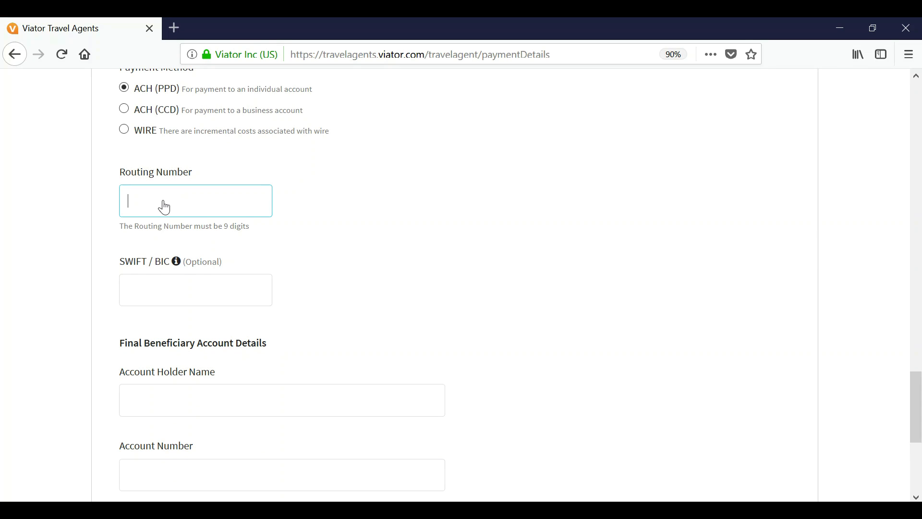
pyautogui.write('112233445')
pyautogui.click(165, 296)
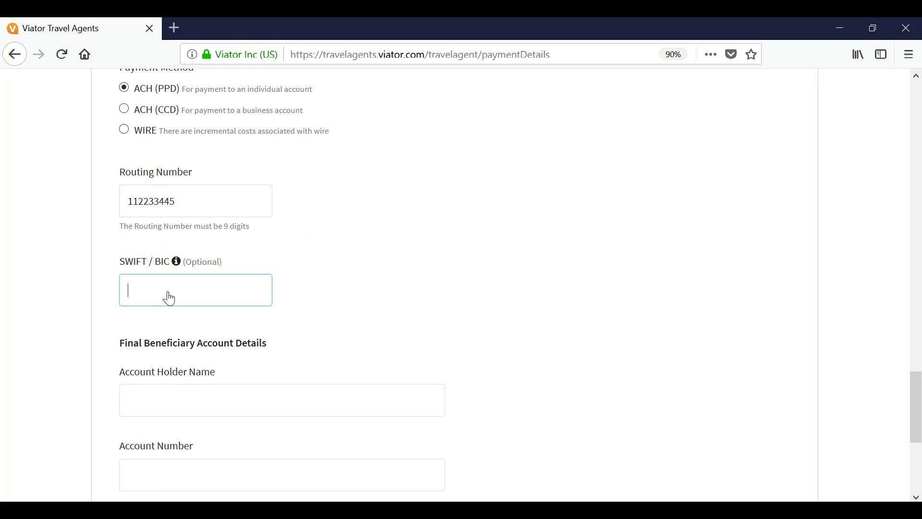
pyautogui.scroll(-3, 248, 318)
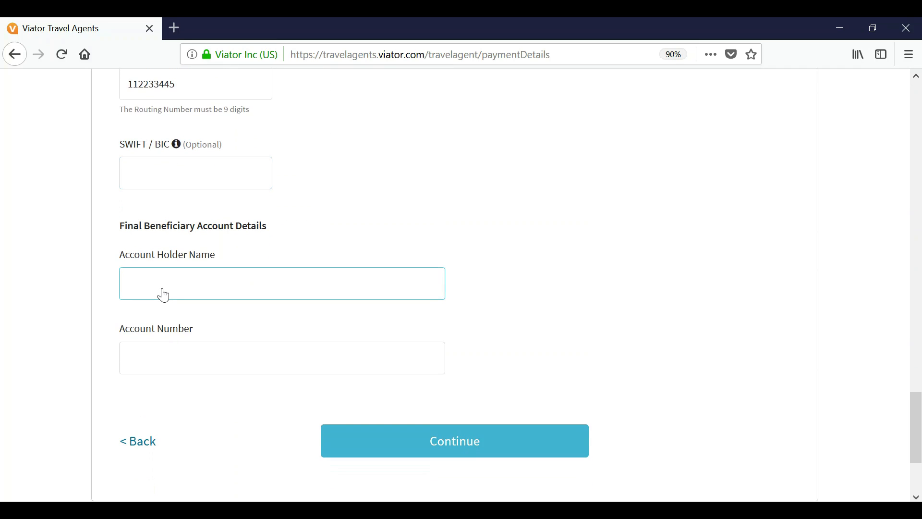
pyautogui.press('Tab')
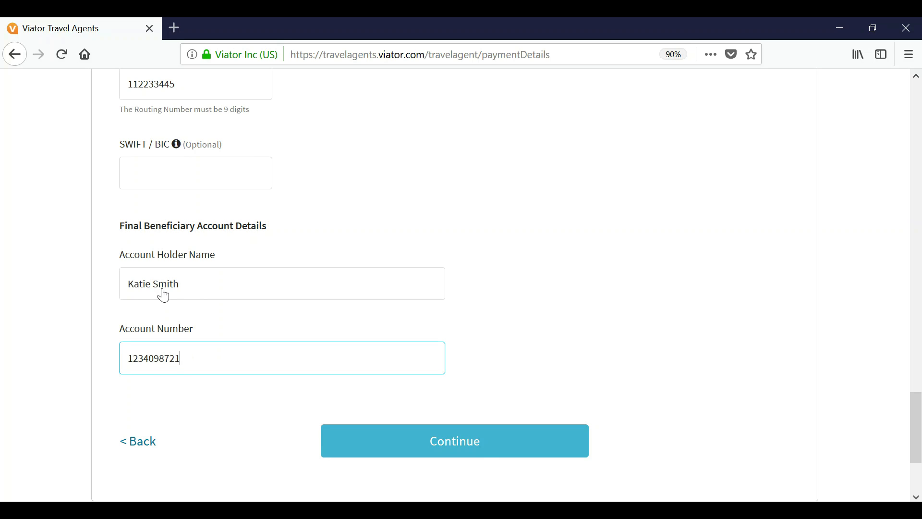
pyautogui.click(456, 440)
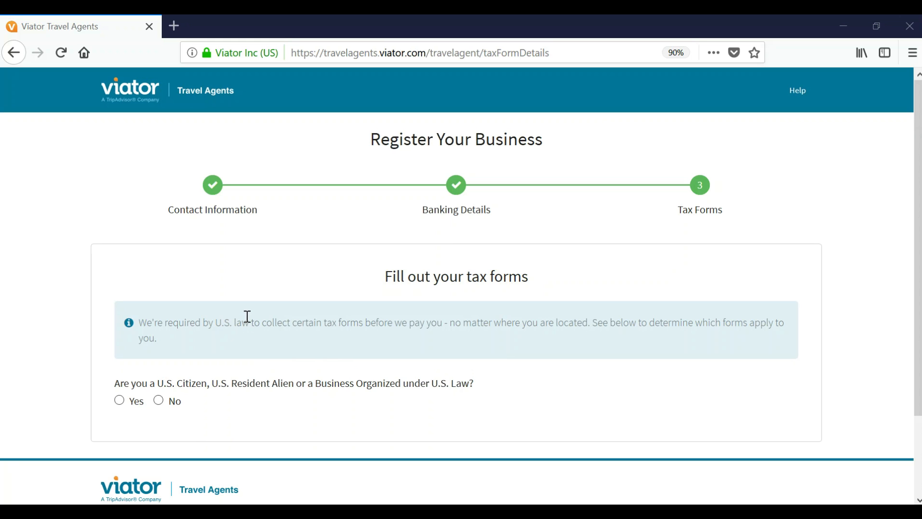
# Step: Answer Yes to the U.S. citizen or resident question to reveal the W-9 Form
pyautogui.click(159, 401)
pyautogui.scroll(-3, 337, 421)
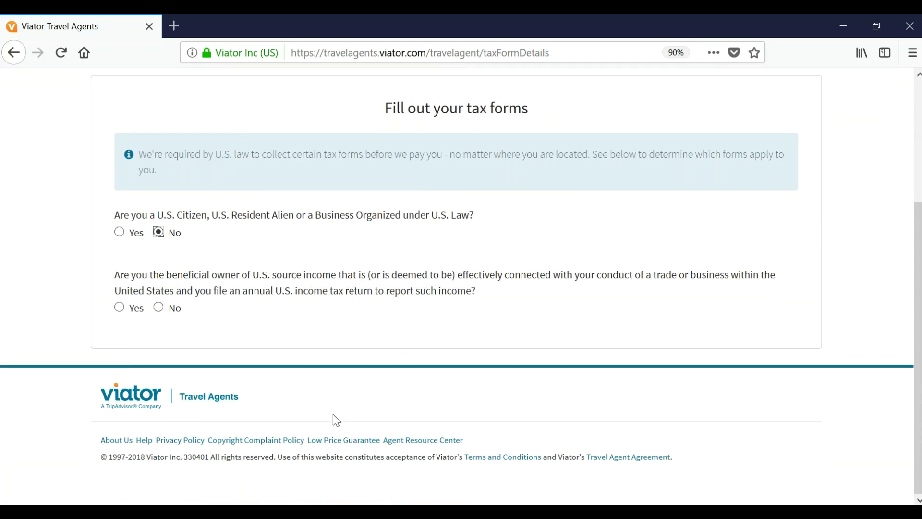
pyautogui.scroll(2, 337, 421)
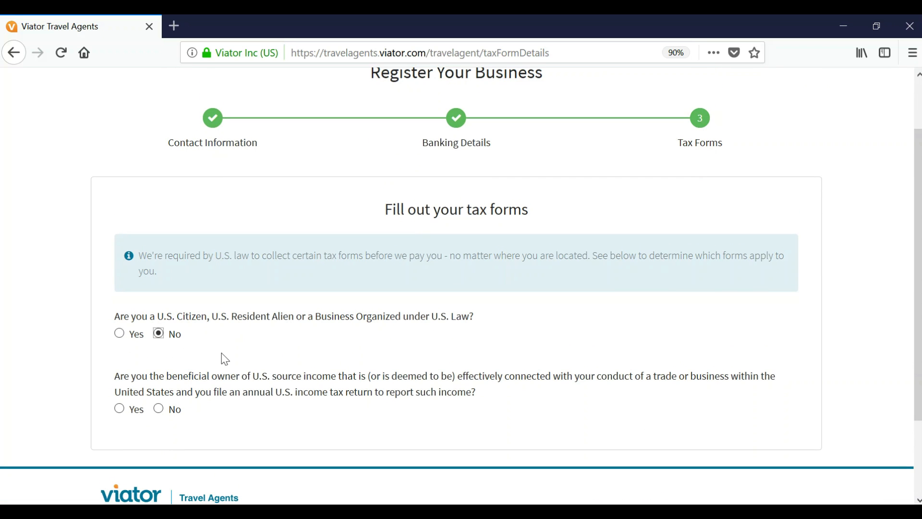
pyautogui.click(120, 333)
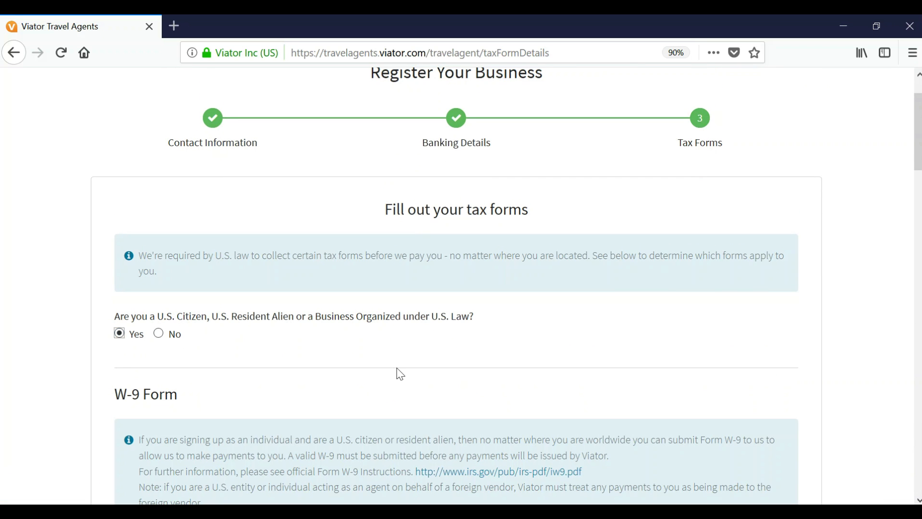
pyautogui.scroll(-3, 398, 374)
pyautogui.scroll(-3, 400, 374)
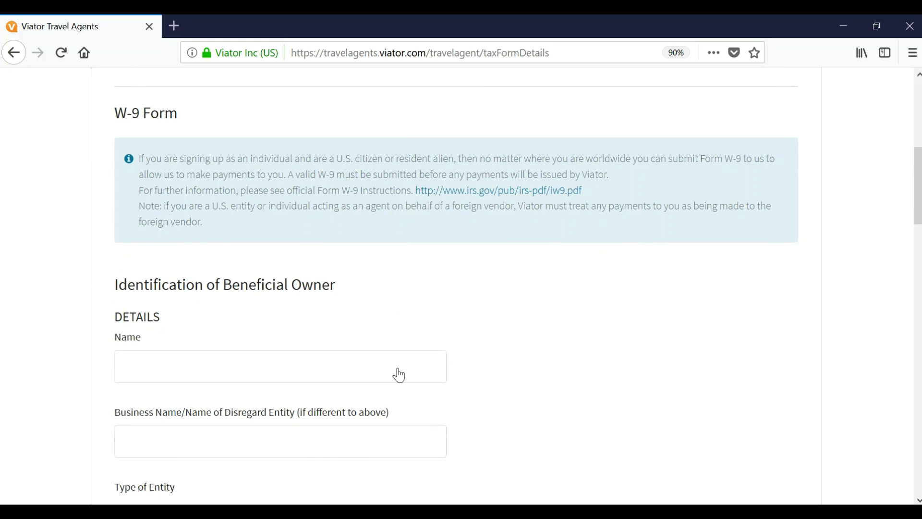
# Step: Enter the beneficial owner's name and business name, keeping Individual/Sole Proprietor as the entity type
pyautogui.click(144, 373)
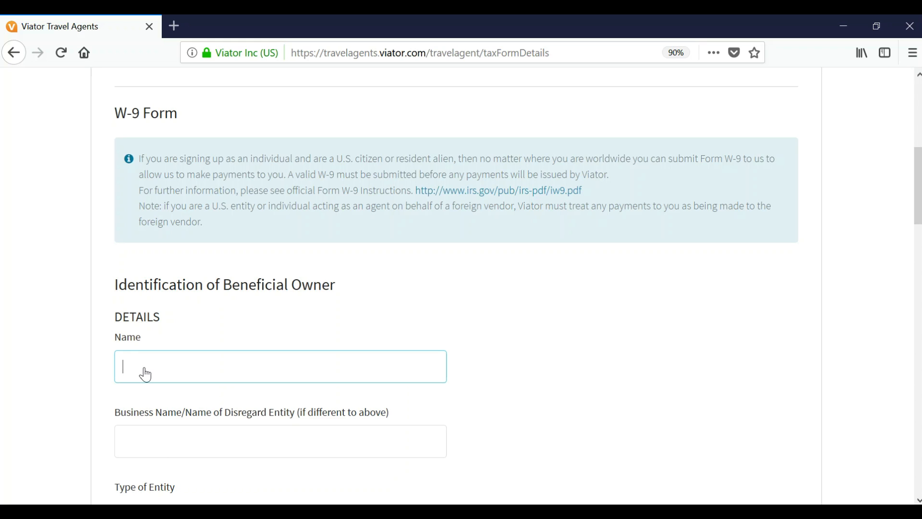
pyautogui.scroll(-5, 145, 374)
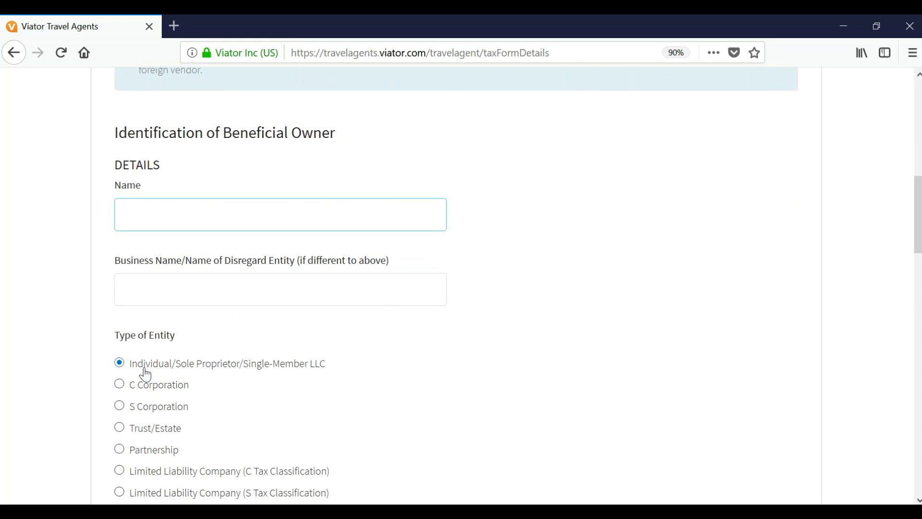
pyautogui.write("Katie's")
pyautogui.write('Travels')
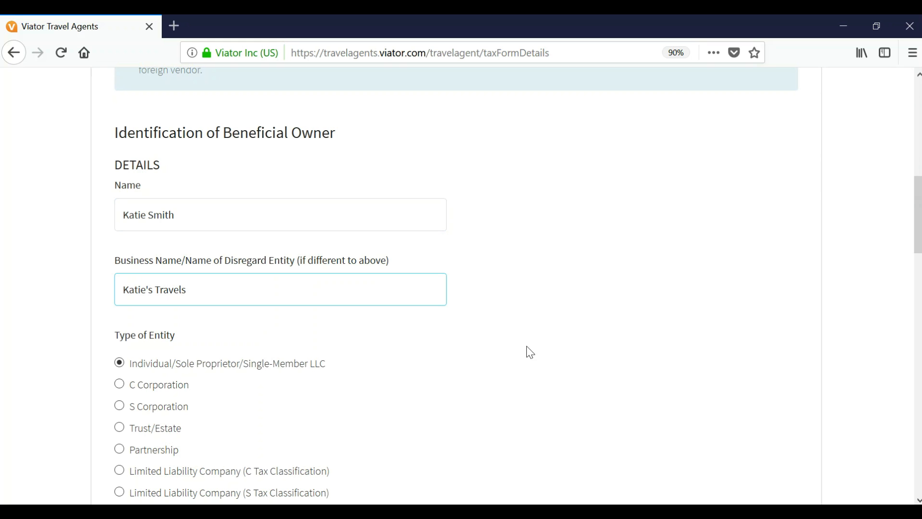
pyautogui.scroll(-2, 443, 371)
pyautogui.scroll(-1, 442, 371)
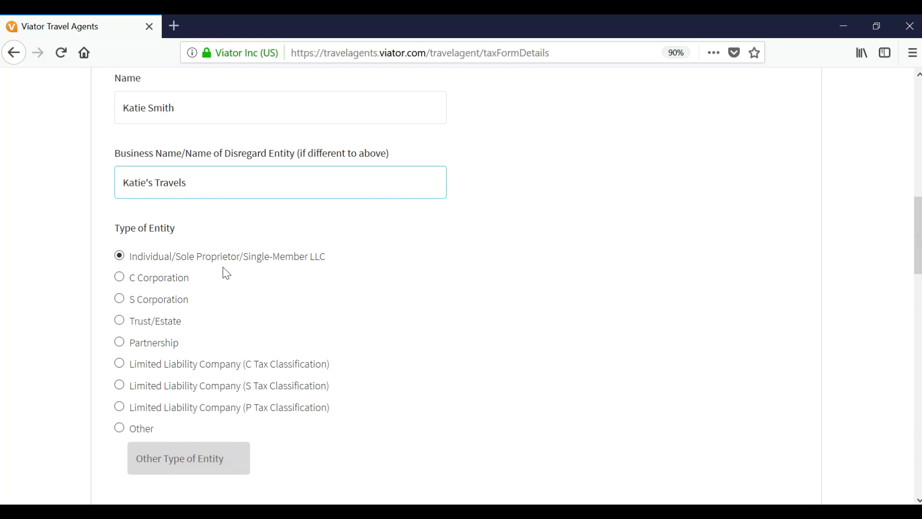
pyautogui.scroll(-5, 327, 368)
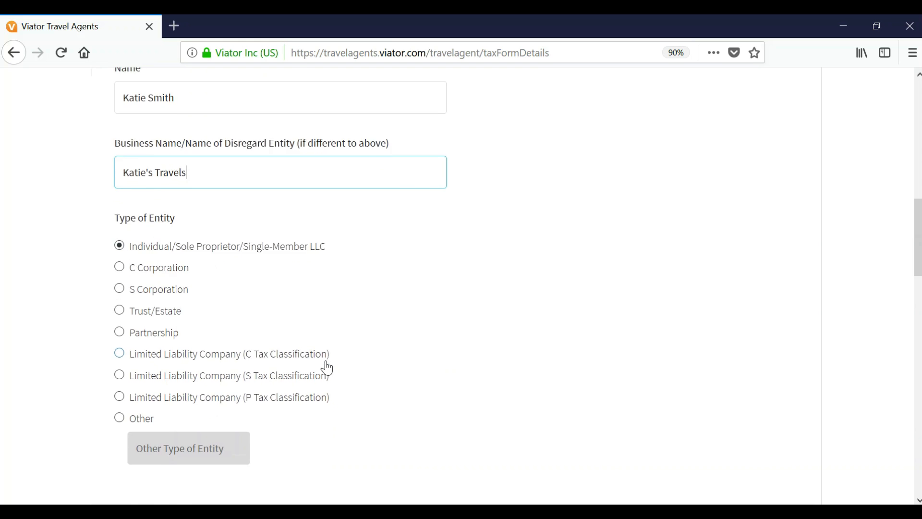
pyautogui.scroll(-2, 326, 367)
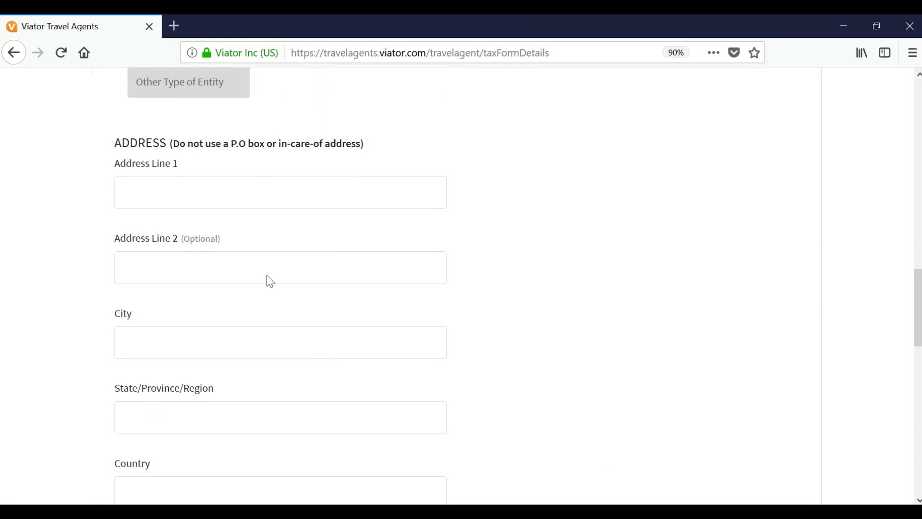
# Step: Fill in the owner's street address lines, city and state on the W-9 form
pyautogui.click(170, 193)
pyautogui.press('Tab')
pyautogui.press('Tab')
pyautogui.write('San Francisco')
pyautogui.press('Tab')
pyautogui.write('CA')
# Step: Set the country to United States of America and enter the ZIP code
pyautogui.press('Tab')
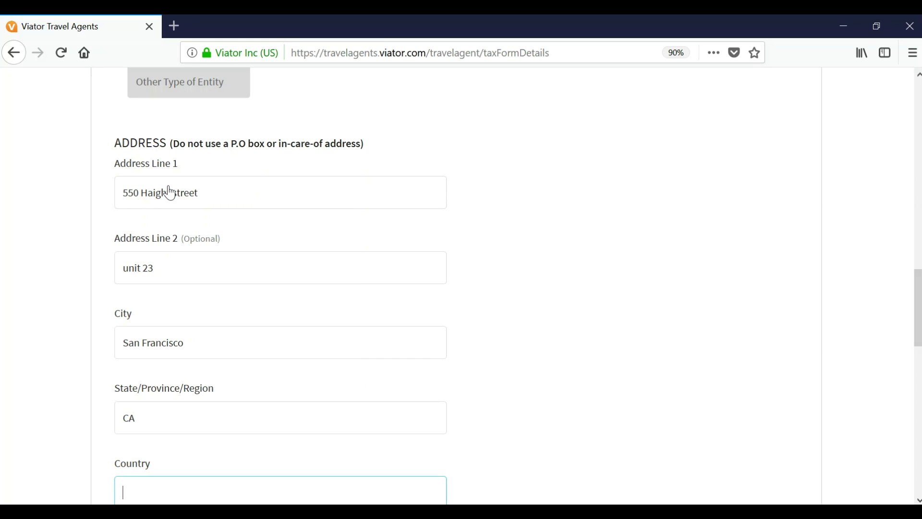
pyautogui.scroll(-5, 156, 233)
pyautogui.write('usa')
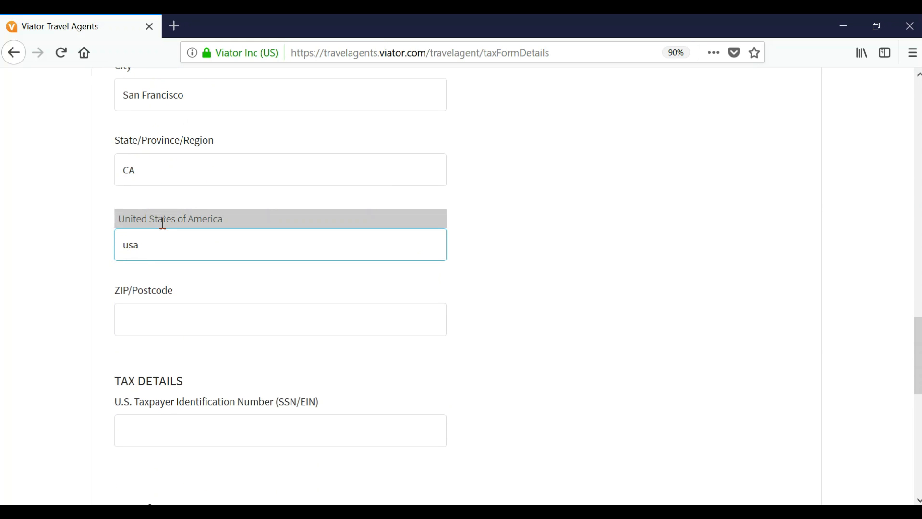
pyautogui.click(163, 219)
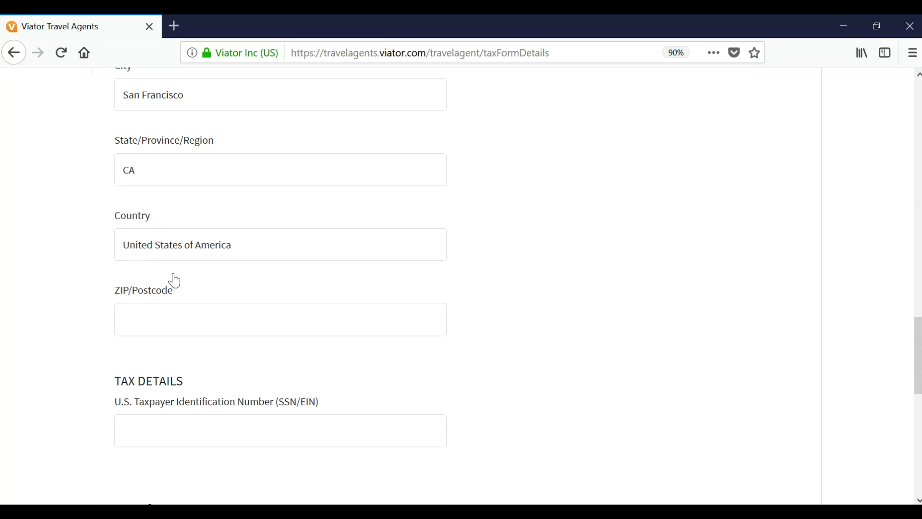
pyautogui.click(140, 330)
pyautogui.write('94122')
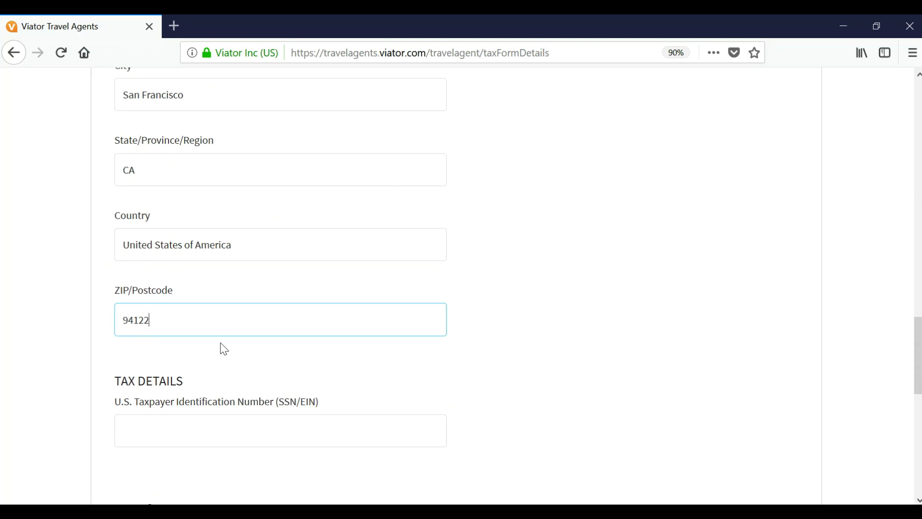
pyautogui.scroll(-4, 223, 347)
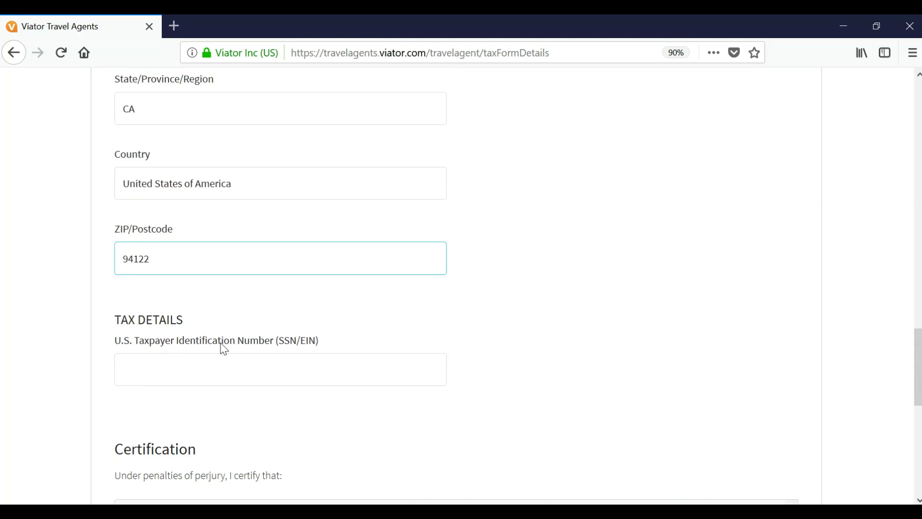
pyautogui.click(210, 247)
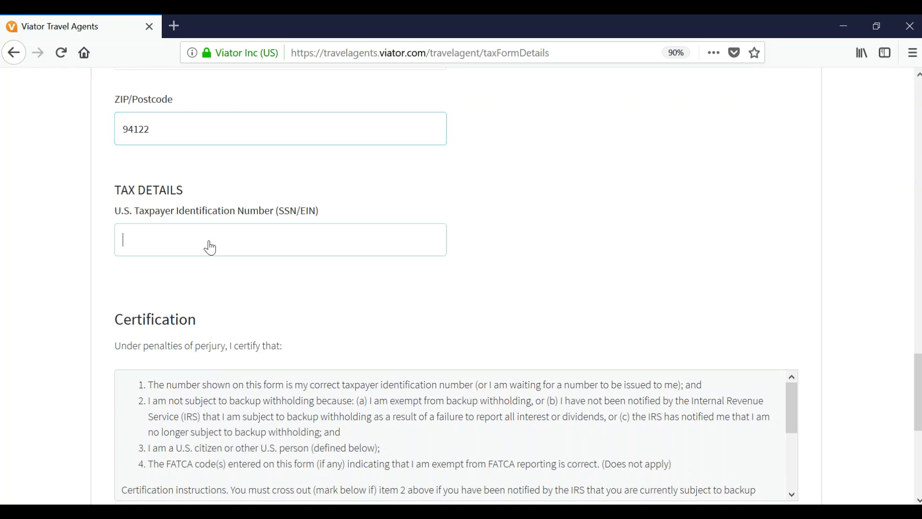
# Step: Enter the taxpayer identification number and the certifying person's name, then submit the W-9 form
pyautogui.scroll(-3, 264, 321)
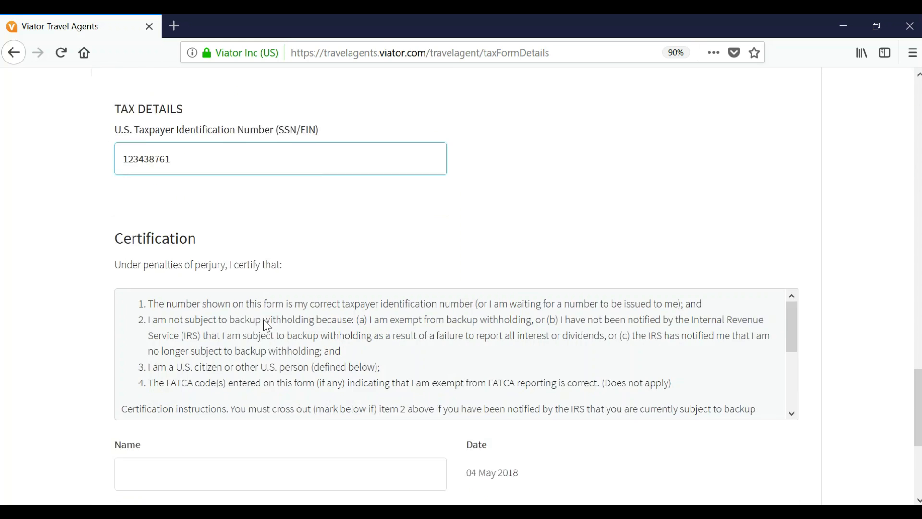
pyautogui.scroll(-3, 480, 296)
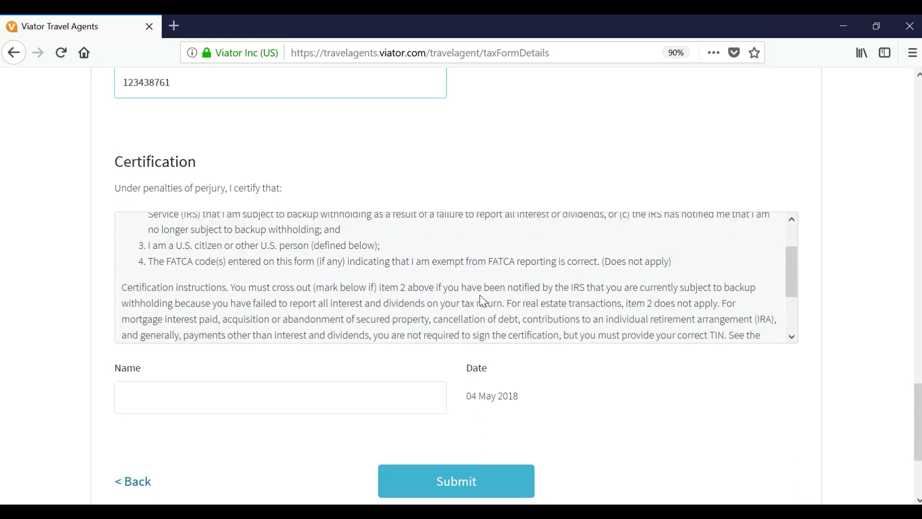
pyautogui.click(176, 407)
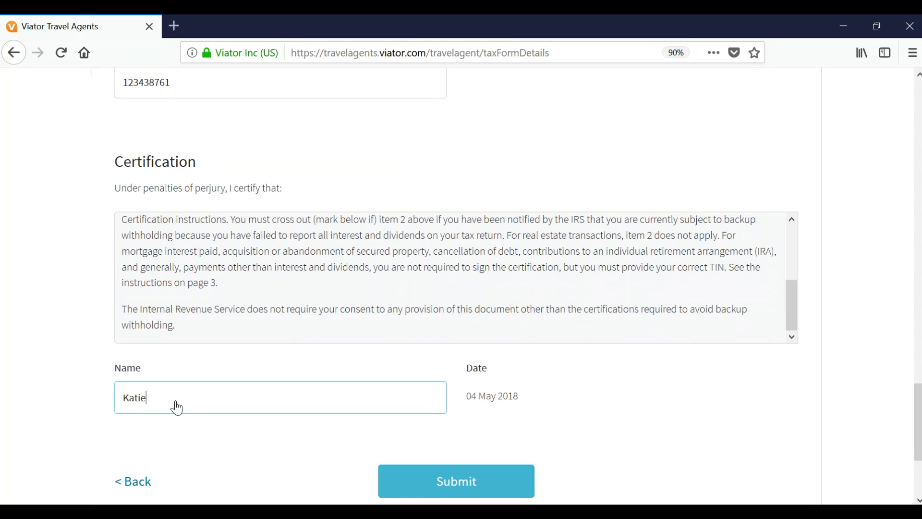
pyautogui.click(454, 483)
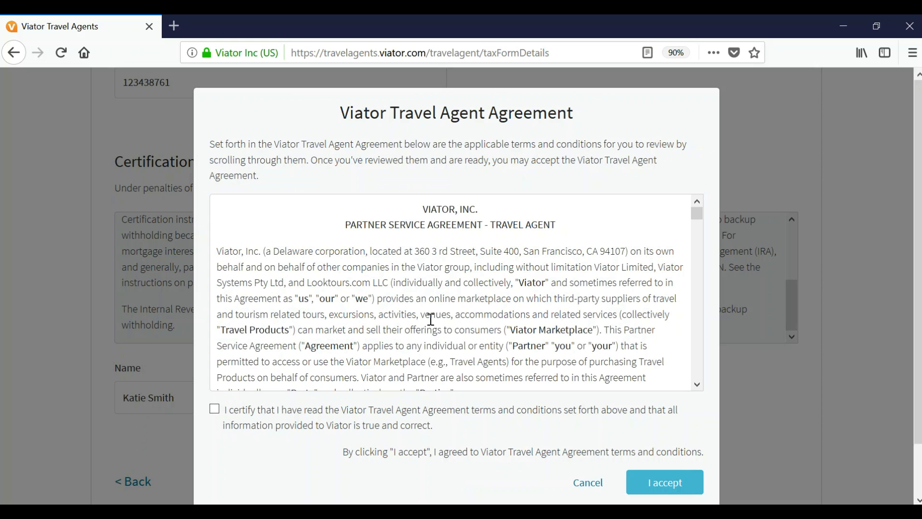
# Step: Certify reading the terms, accept the Travel Agent Agreement, and go to the Gmail inbox
pyautogui.scroll(-10, 431, 319)
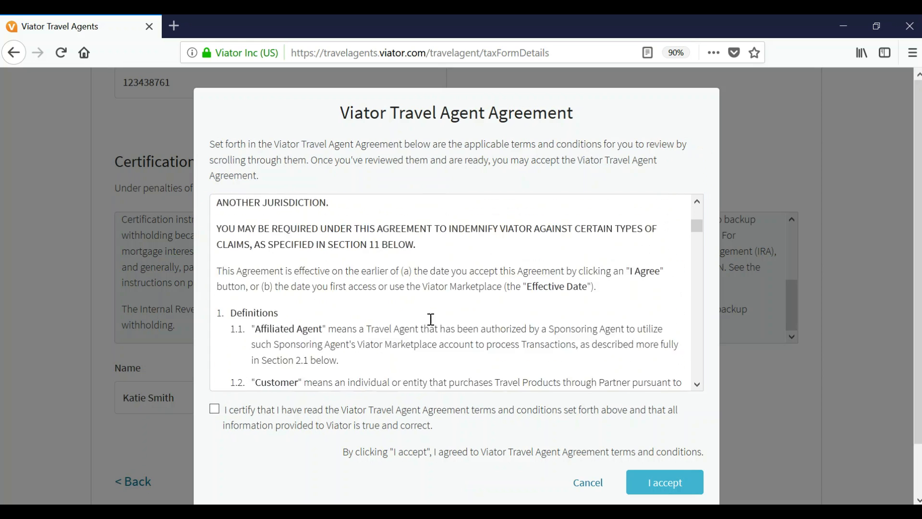
pyautogui.scroll(-3, 431, 319)
pyautogui.scroll(-6, 429, 319)
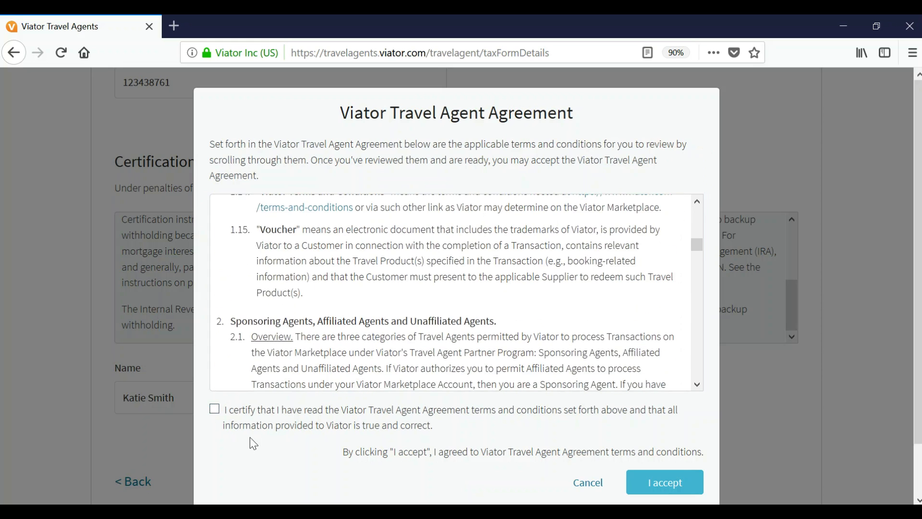
pyautogui.click(214, 411)
pyautogui.click(662, 481)
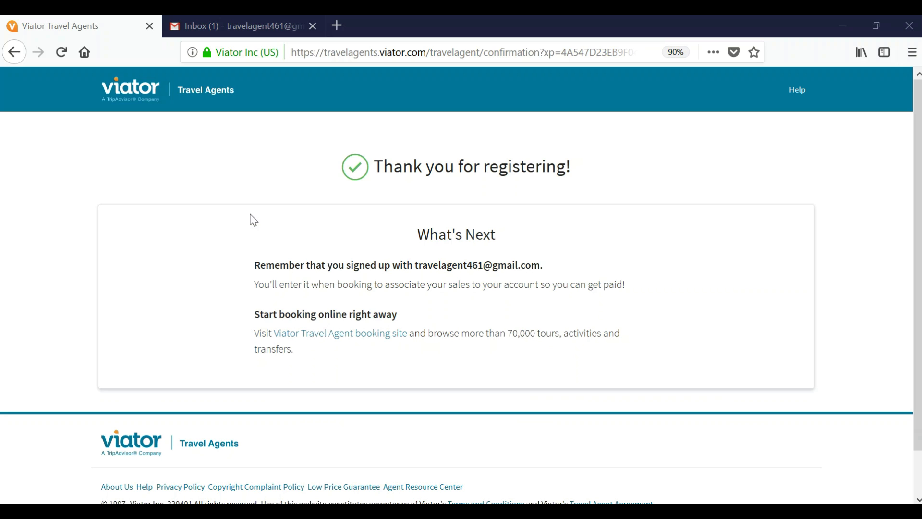
pyautogui.click(248, 30)
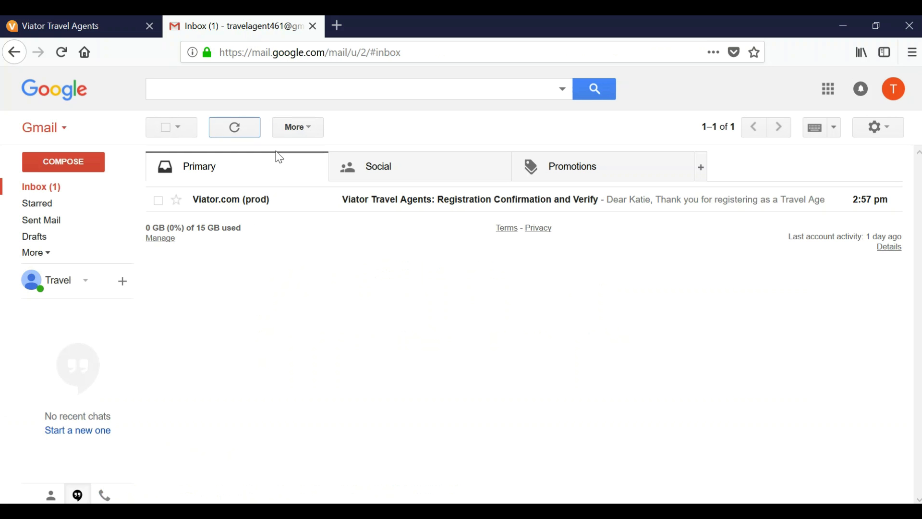
# Step: Open the Viator Registration Confirmation and Verify email and follow its verification link
pyautogui.click(224, 198)
pyautogui.scroll(-2, 314, 361)
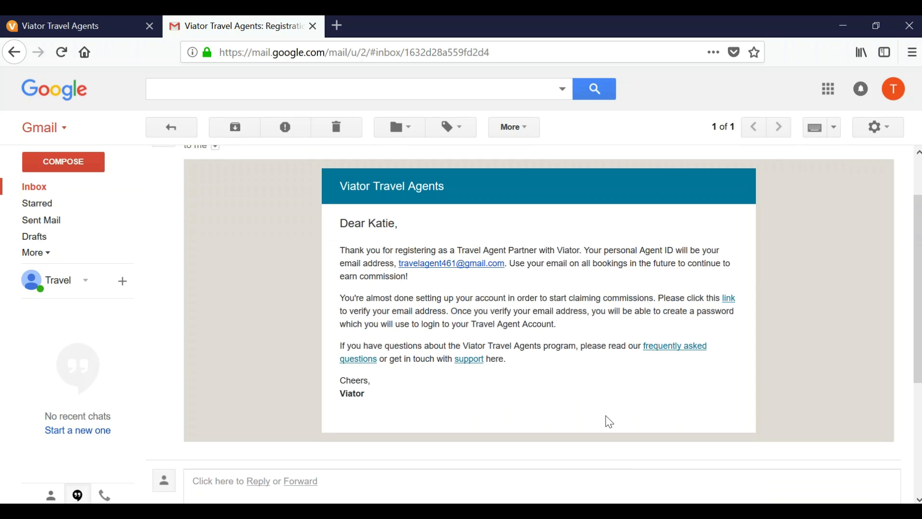
pyautogui.click(729, 300)
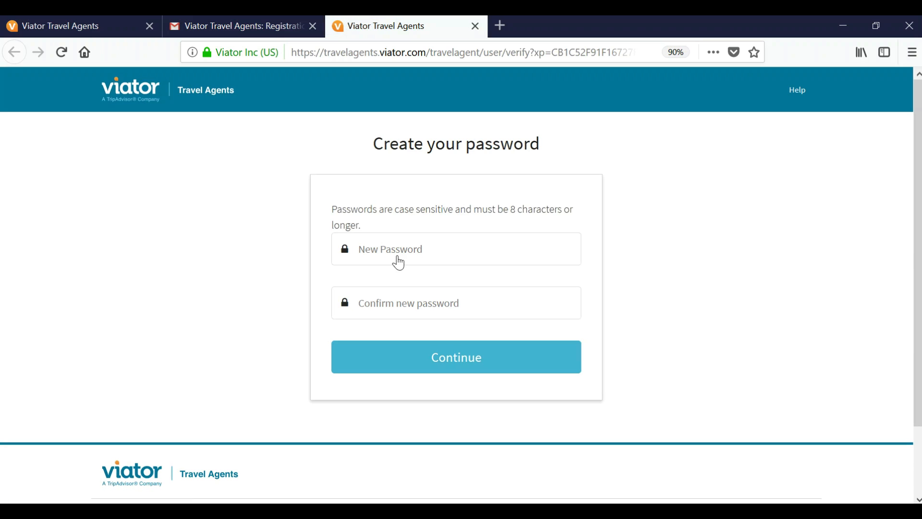
# Step: Enter and confirm the new account password, continuing without letting Firefox save it
pyautogui.click(382, 251)
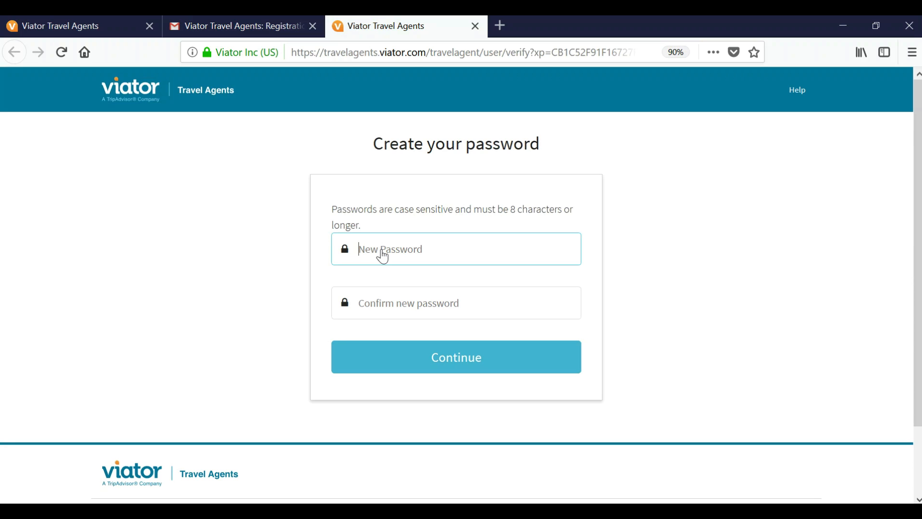
pyautogui.write('**********')
pyautogui.press('Tab')
pyautogui.write('***')
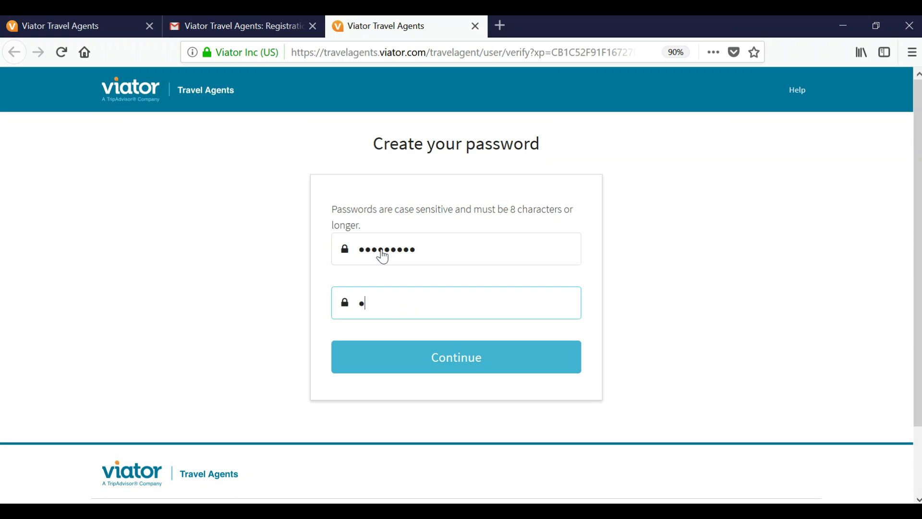
pyautogui.write('*******')
pyautogui.click(424, 361)
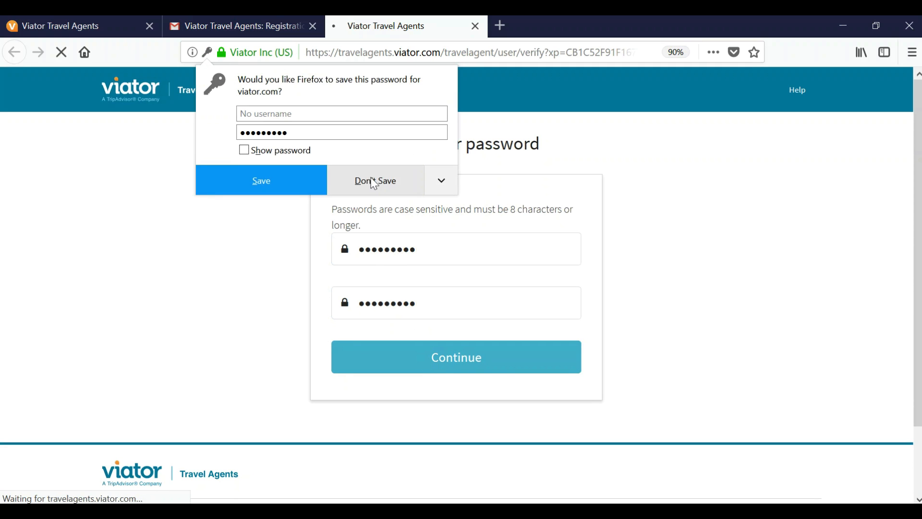
pyautogui.click(299, 177)
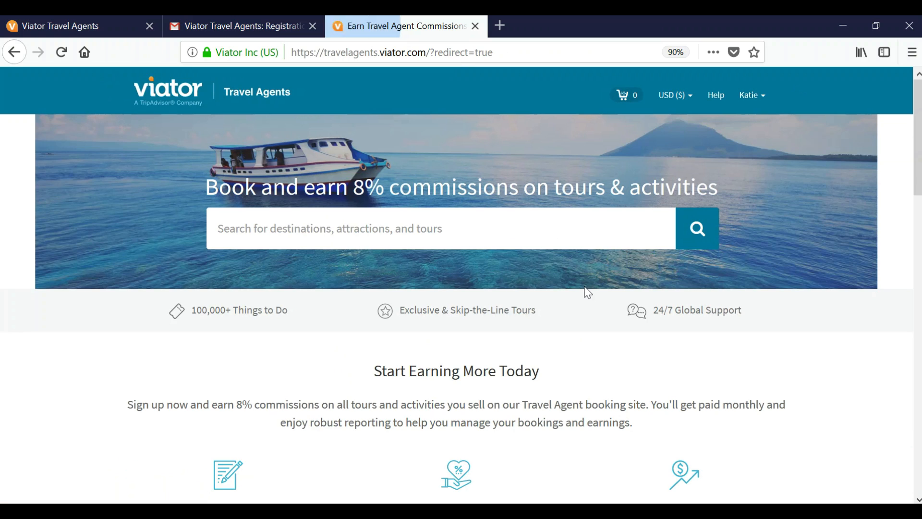